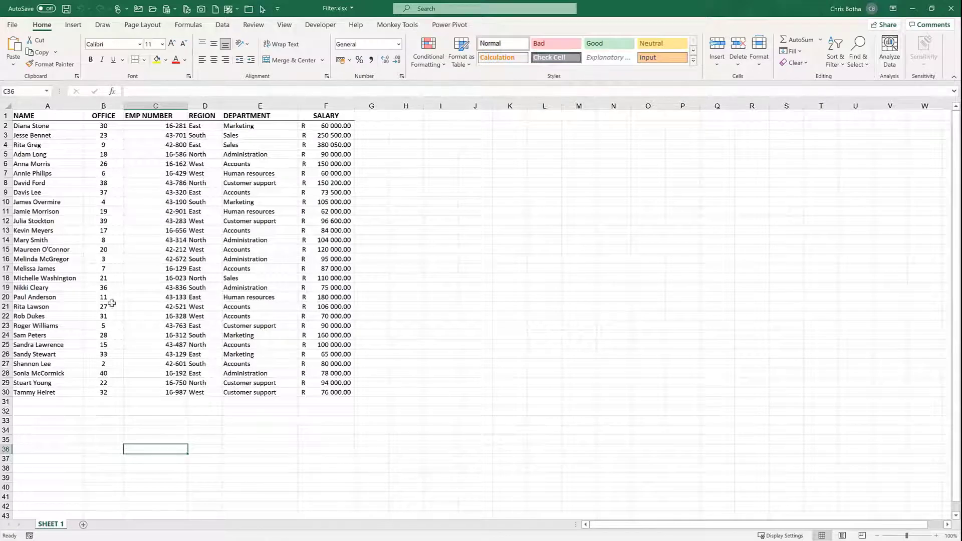
left_click(49, 404)
left_click_drag(49, 404, 335, 436)
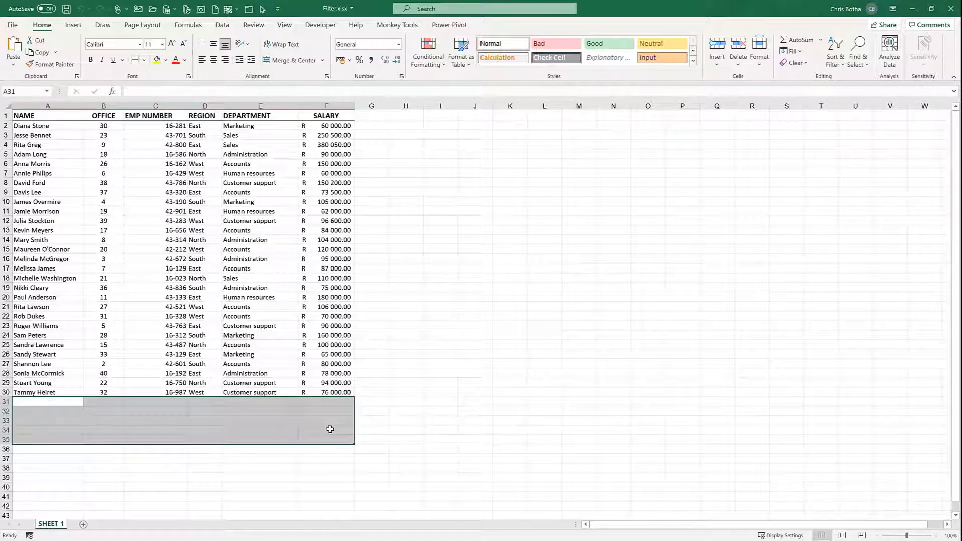
left_click(266, 184)
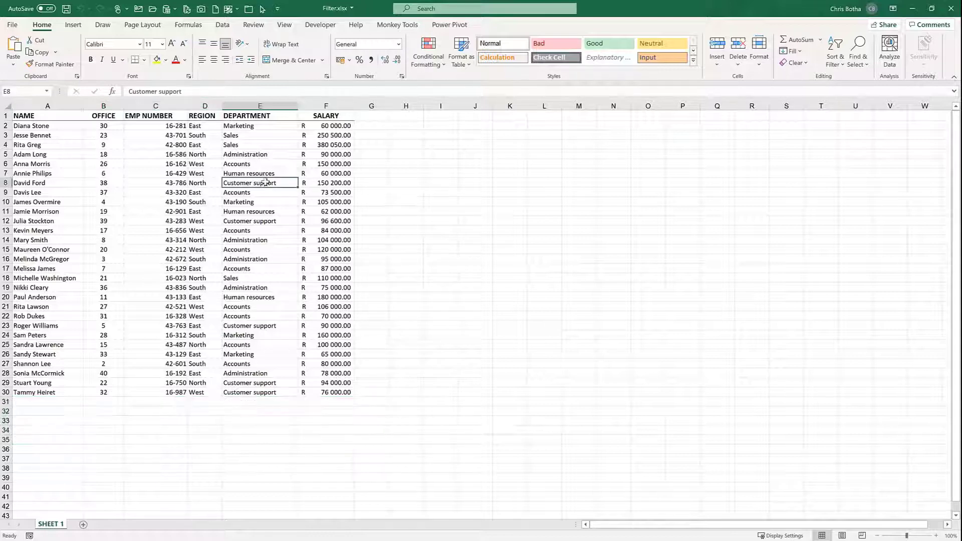
left_click(254, 401)
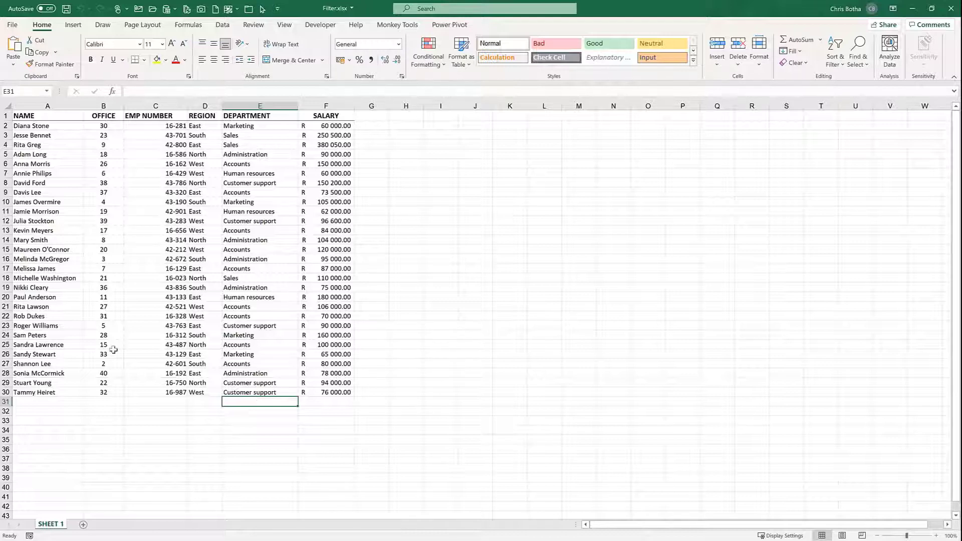
Convert the employee data in A1:F30 into a table with headers
left_click(186, 211)
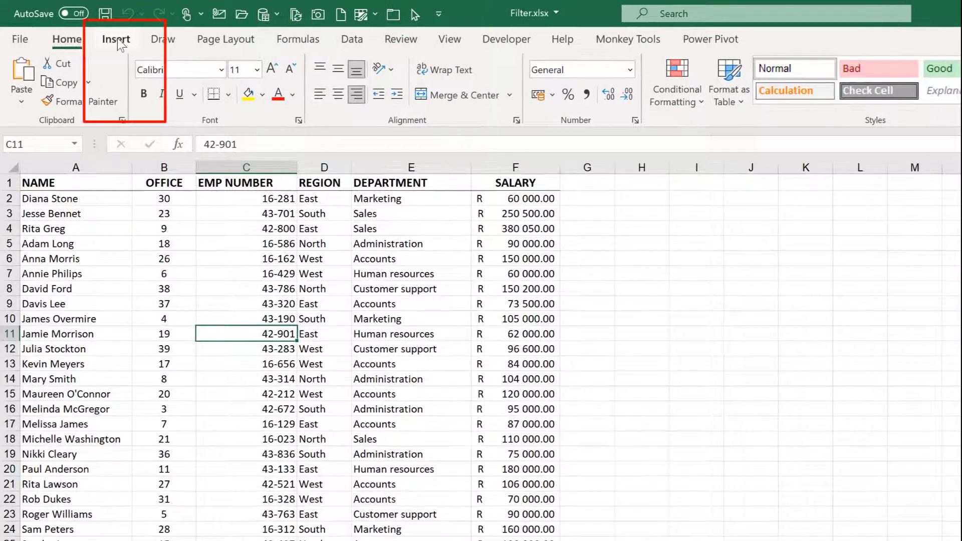
left_click(117, 38)
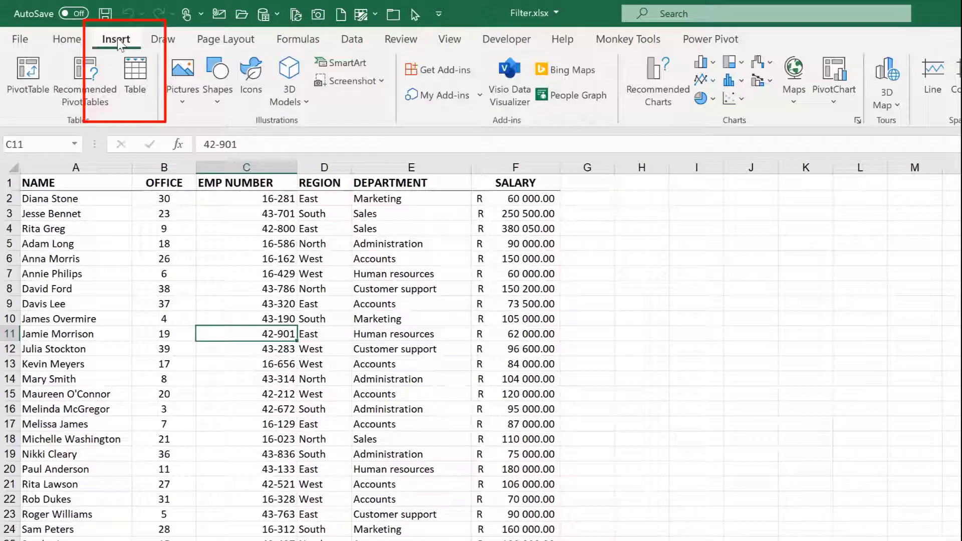
left_click(141, 78)
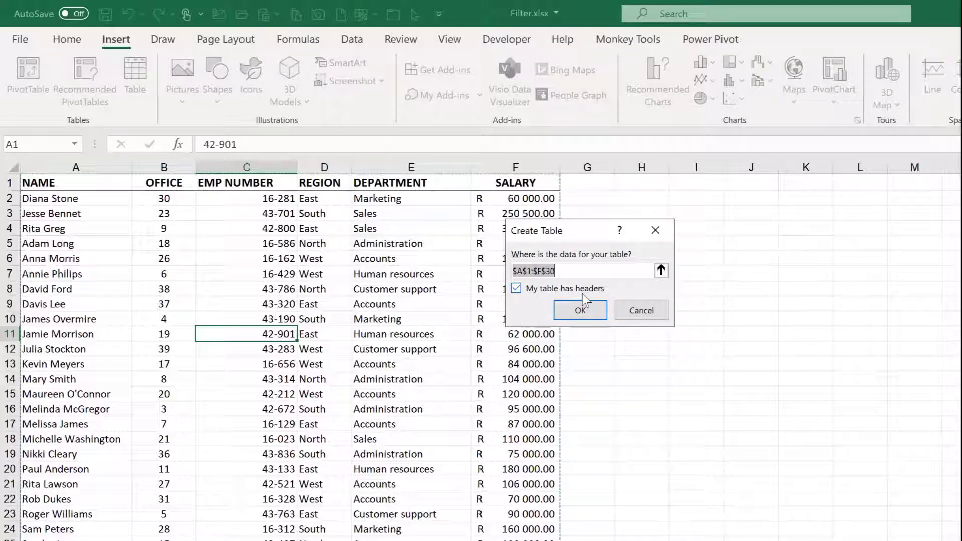
left_click(581, 309)
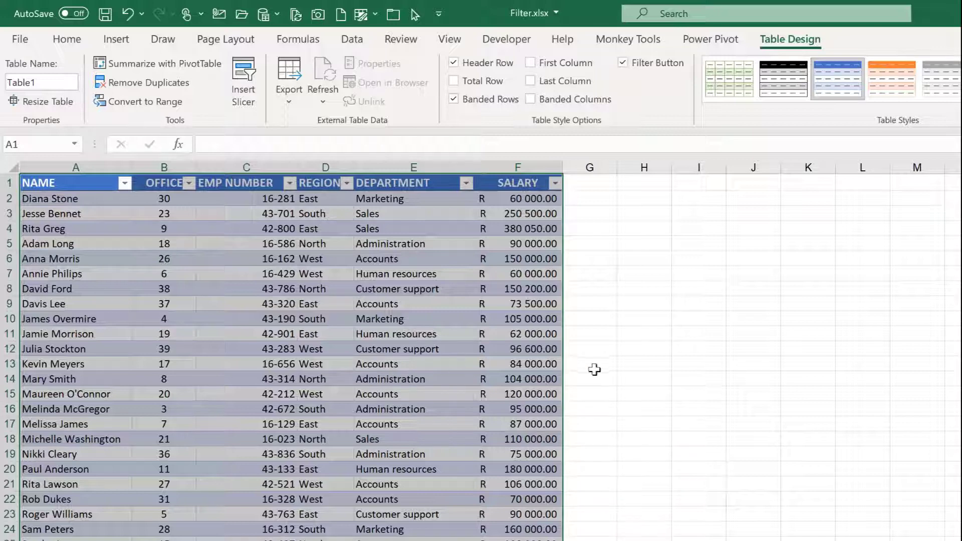
Rename the employee table as DataTable
left_click(619, 366)
left_click(521, 319)
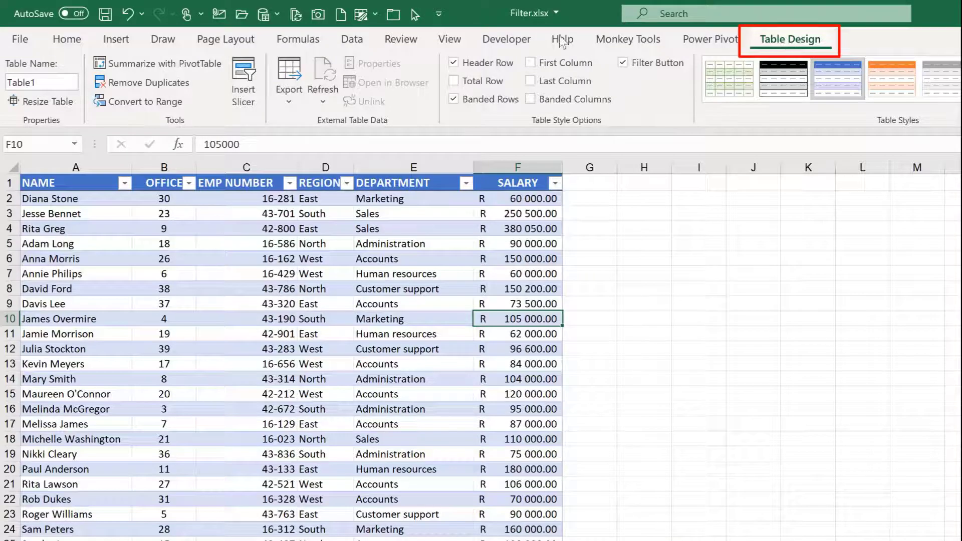
left_click(71, 83)
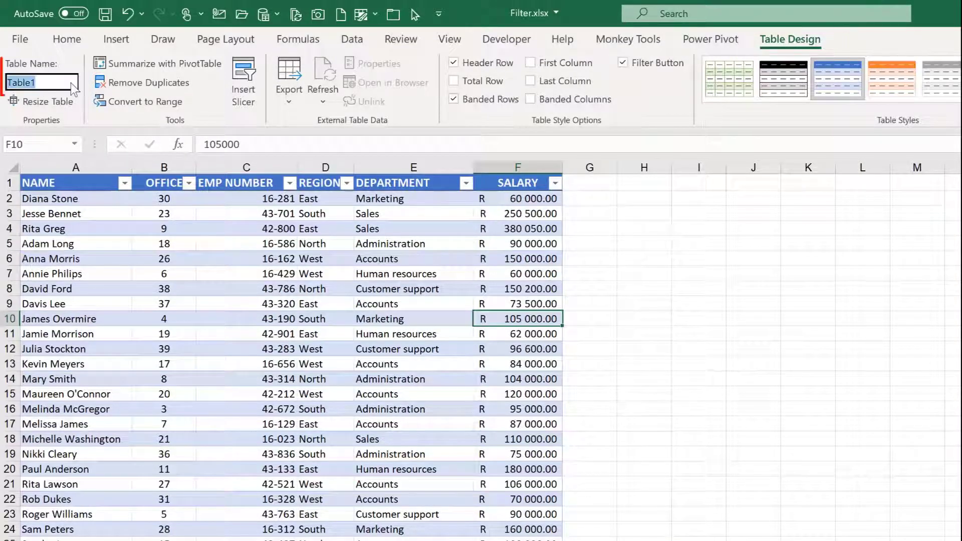
type("D")
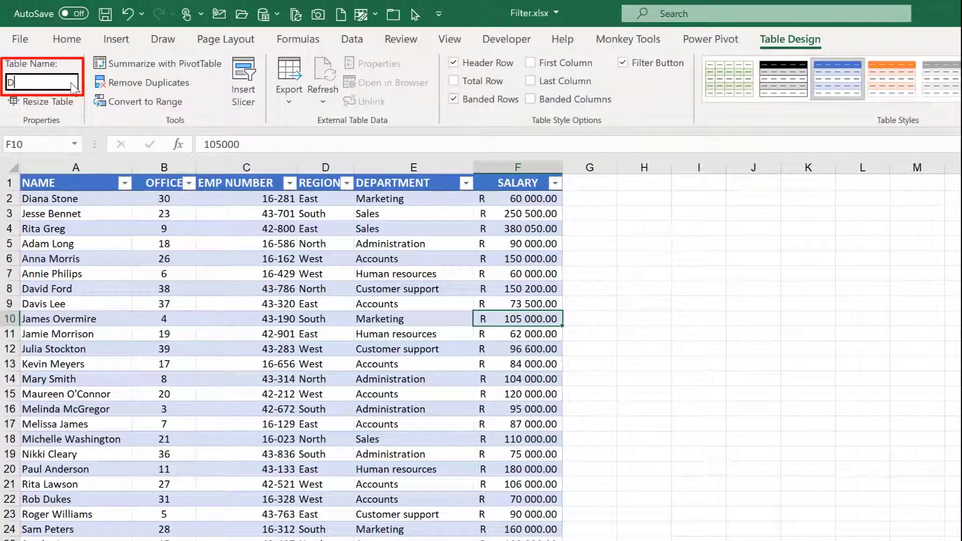
type("ataTable")
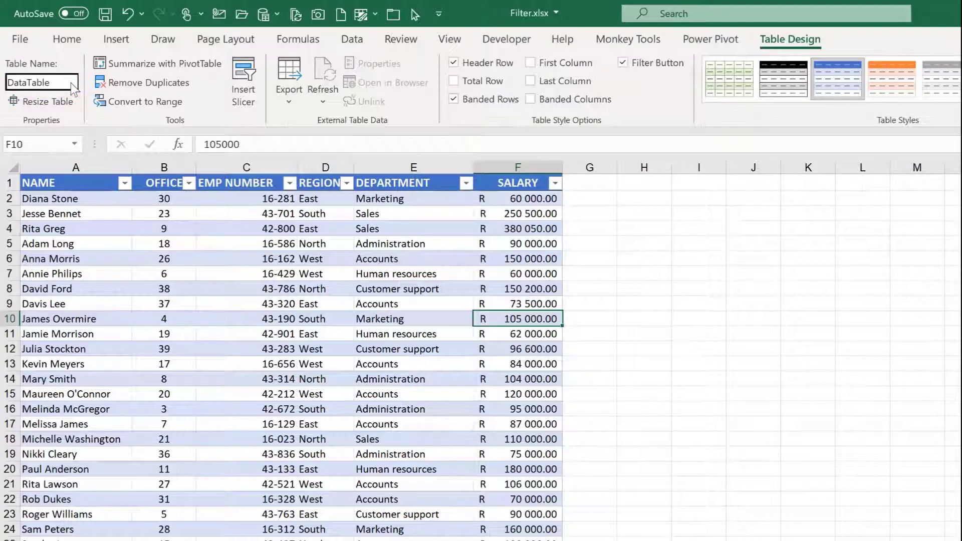
key("Return")
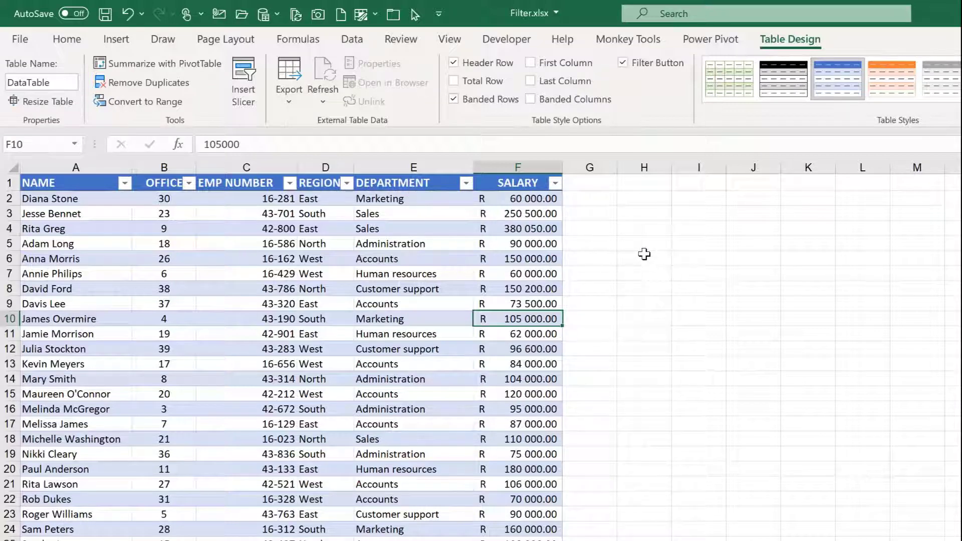
List the distinct departments from cell I3 with the formula =UNIQUE(DataTable[DEPARTMENT])
left_click(687, 214)
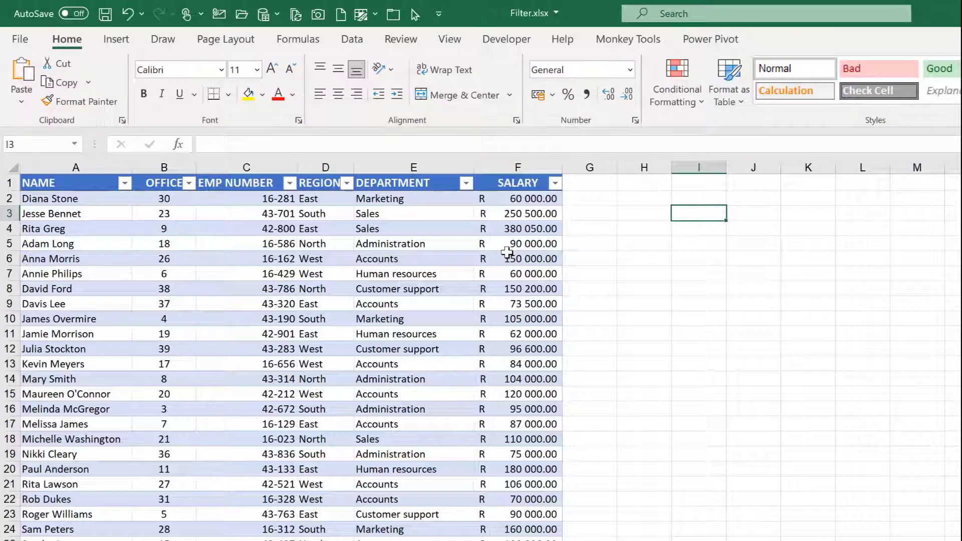
type("=uni")
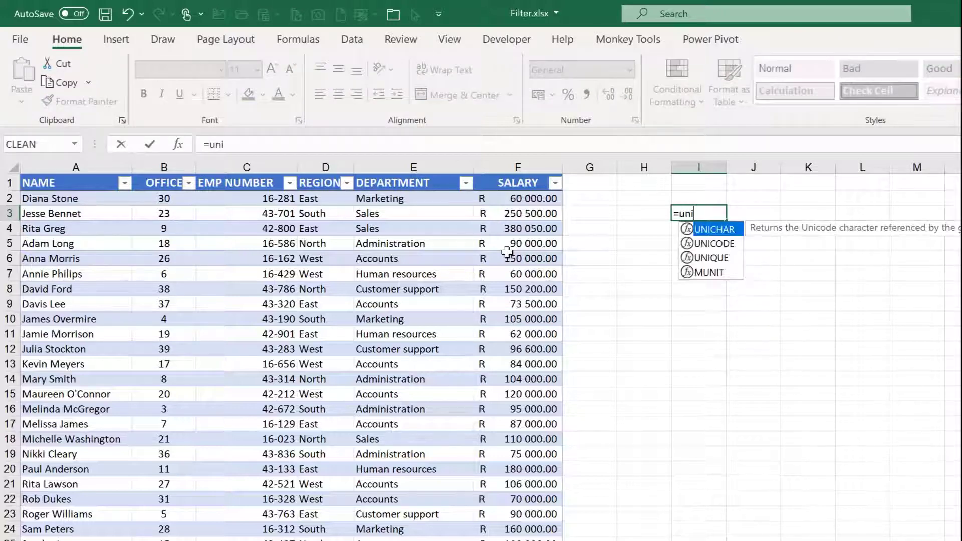
type("que(")
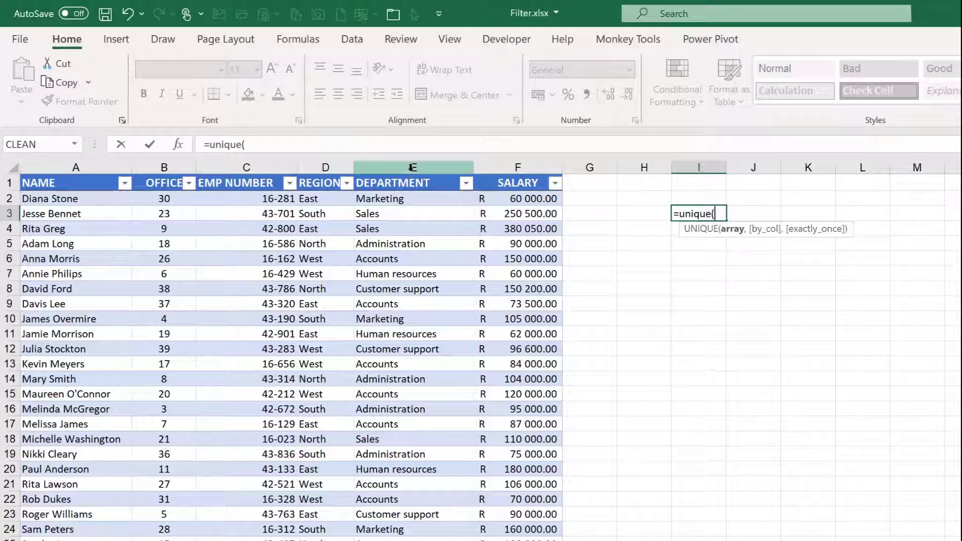
left_click_drag(422, 199, 421, 223)
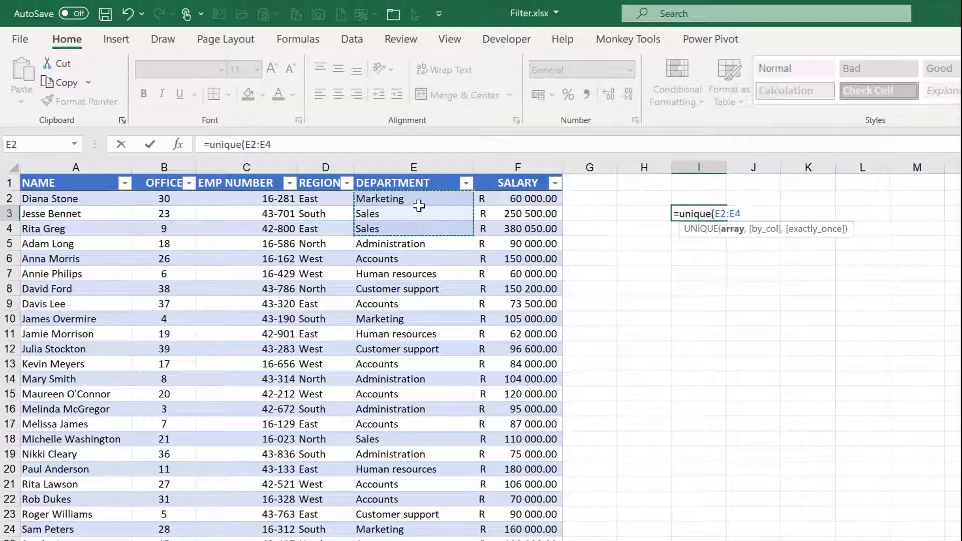
left_click(415, 167)
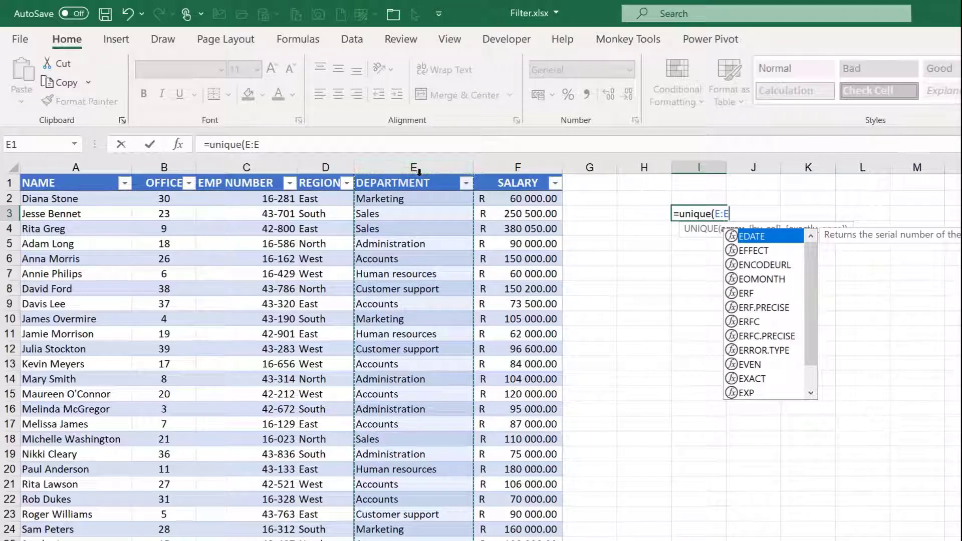
left_click(418, 174)
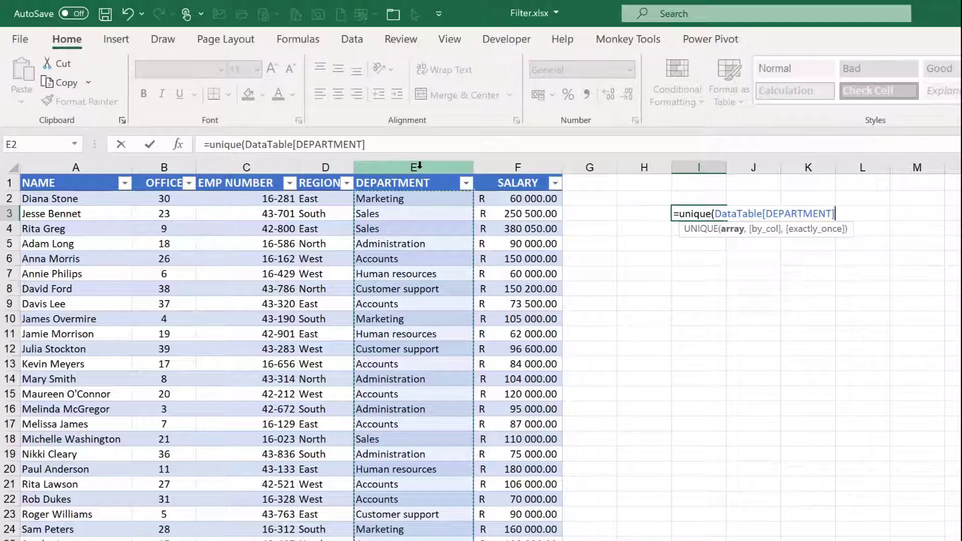
left_click(419, 165)
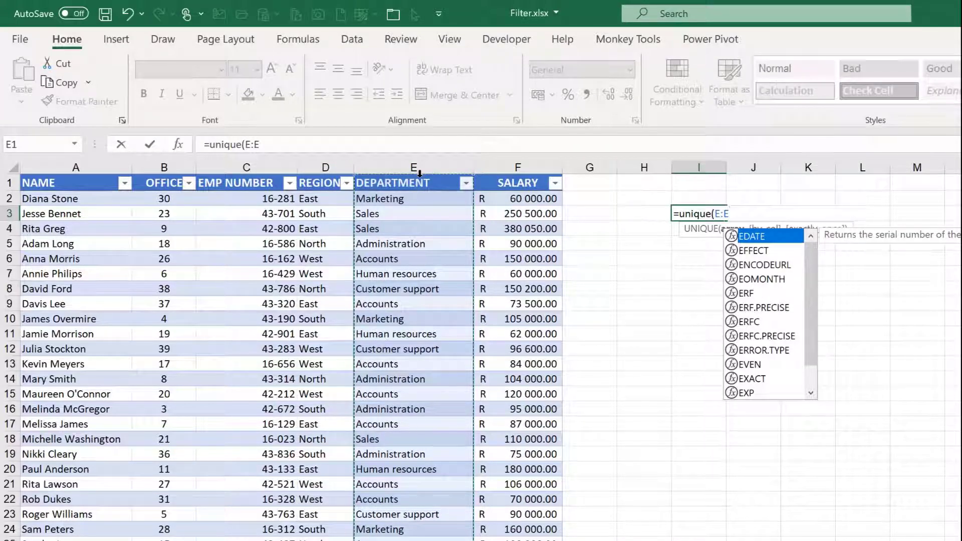
left_click(420, 174)
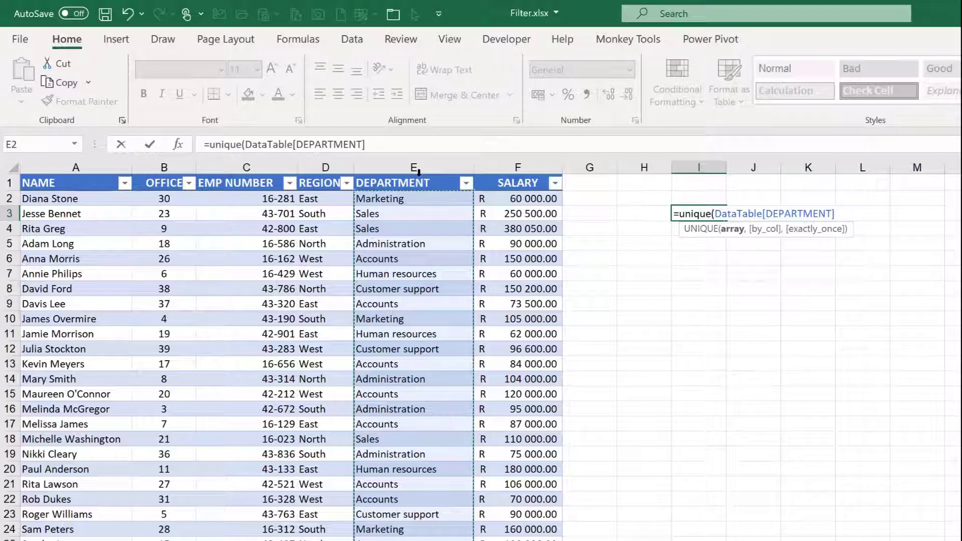
type(")")
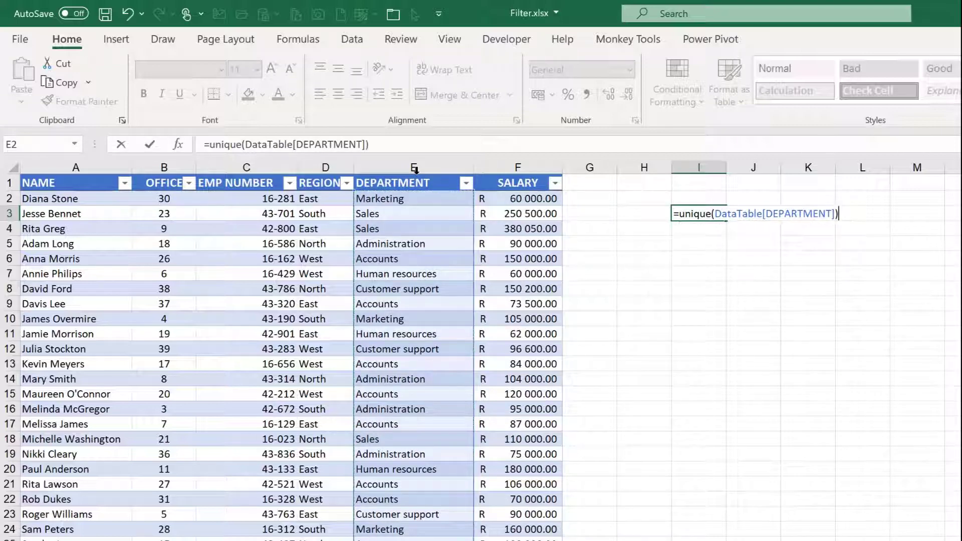
key("Return")
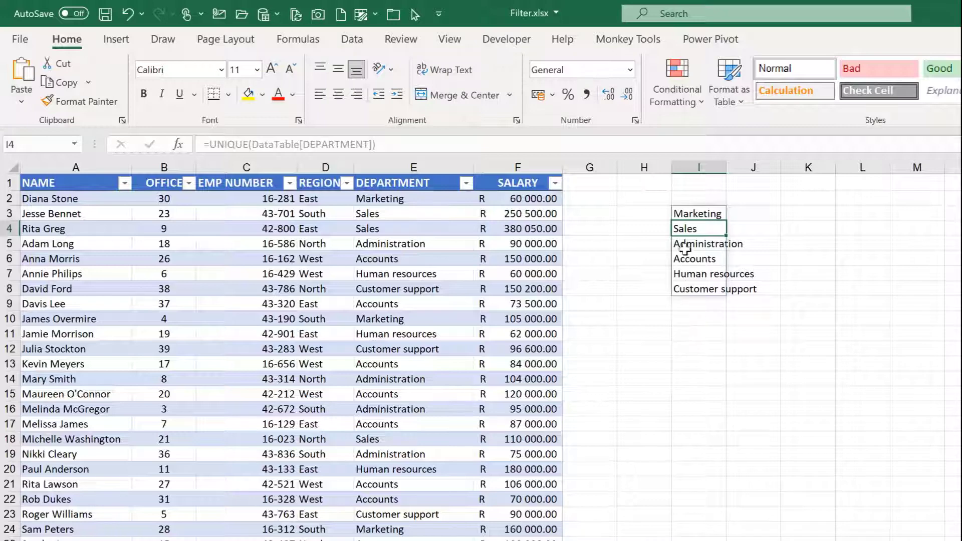
Sort the department list by wrapping the formula in I3 as =SORT(UNIQUE(DataTable[DEPARTMENT]))
left_click(685, 212)
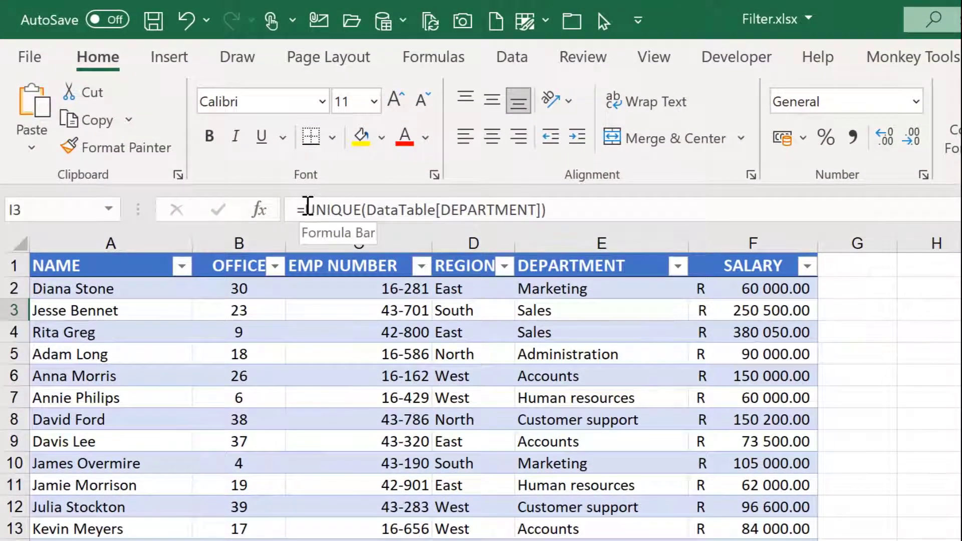
left_click(272, 190)
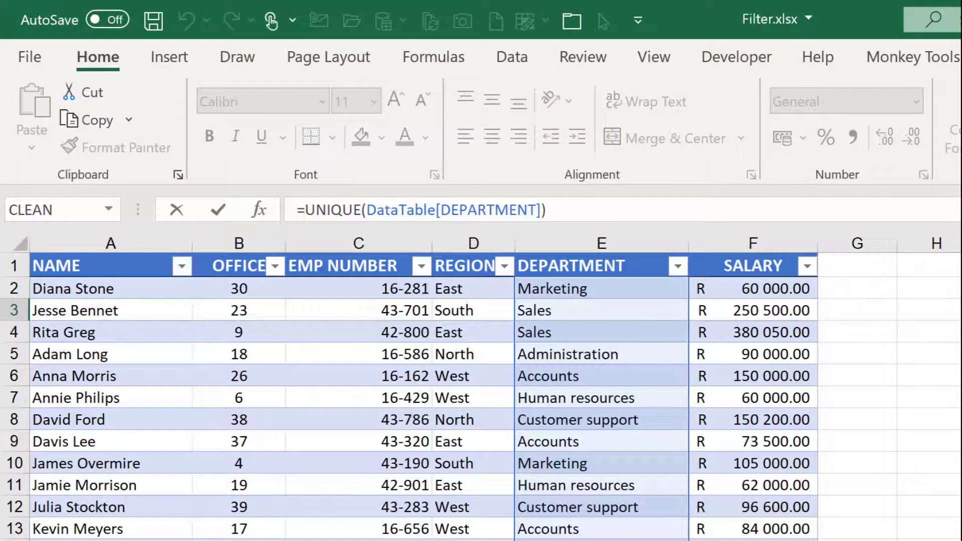
type("sort(")
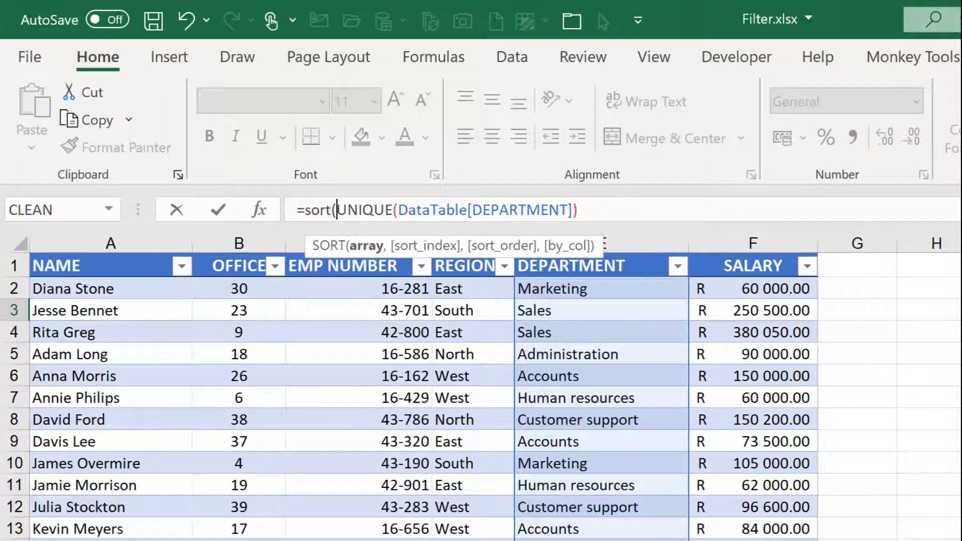
left_click(647, 206)
type(")")
key("Return")
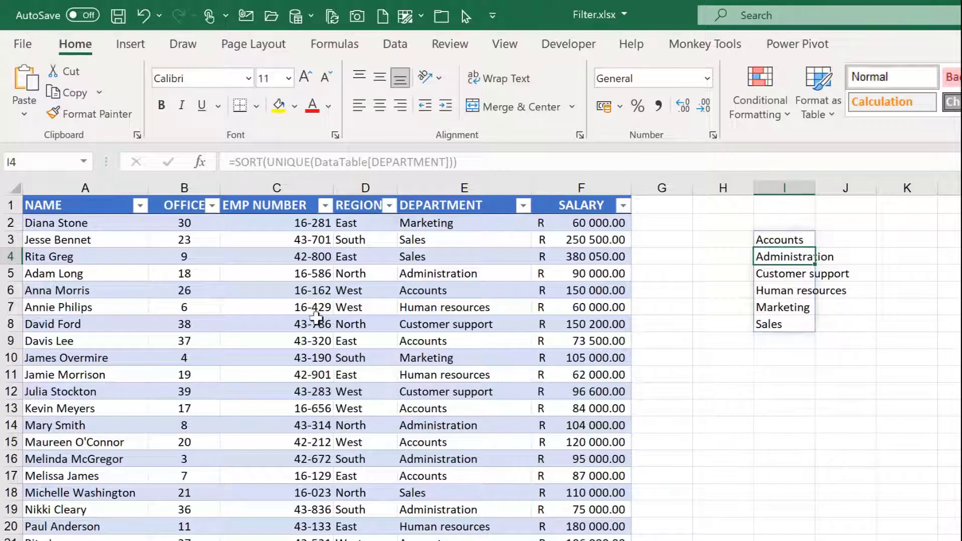
Copy the table's header row A1:F1 and paste it into the blank sheet starting at cell K4
left_click(83, 203)
left_click_drag(83, 202, 547, 209)
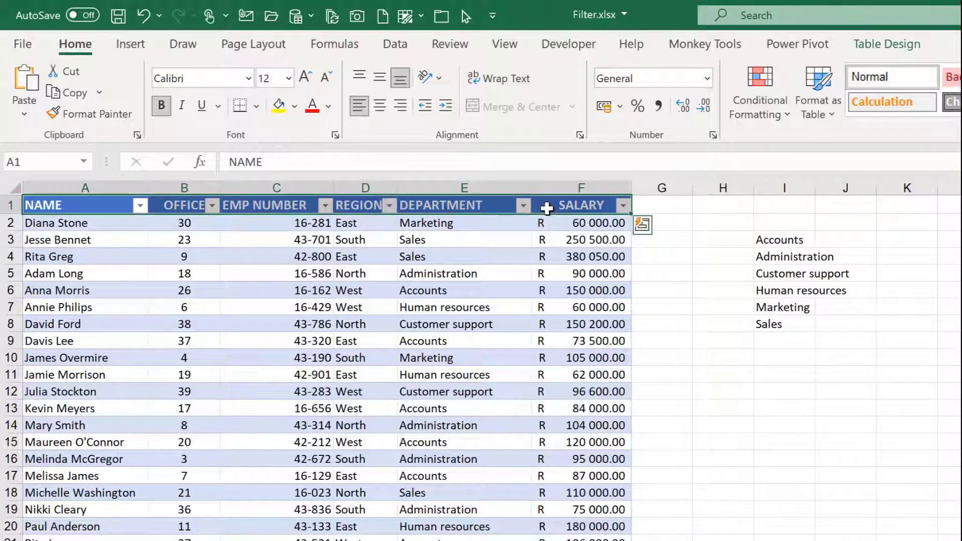
key("ctrl+c")
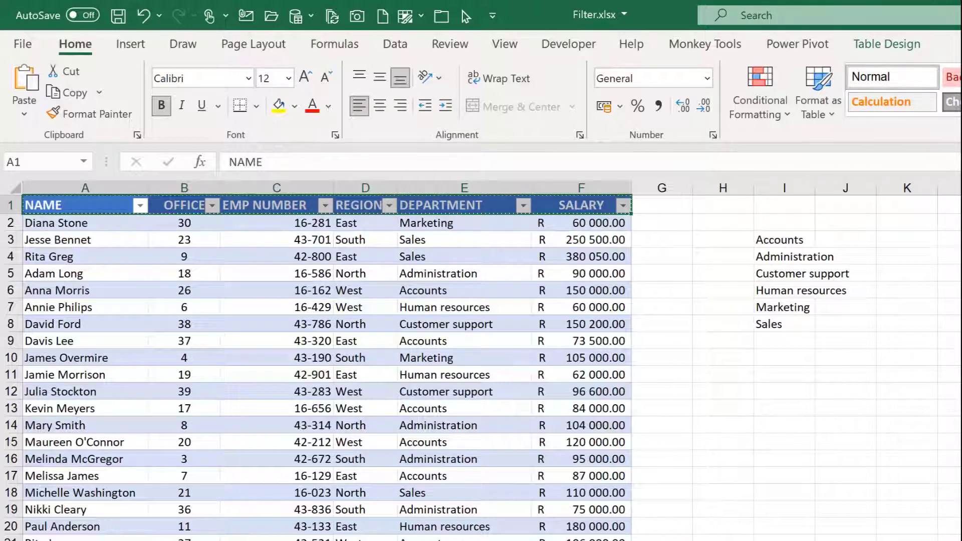
key("ctrl+Page_Down")
left_click(639, 248)
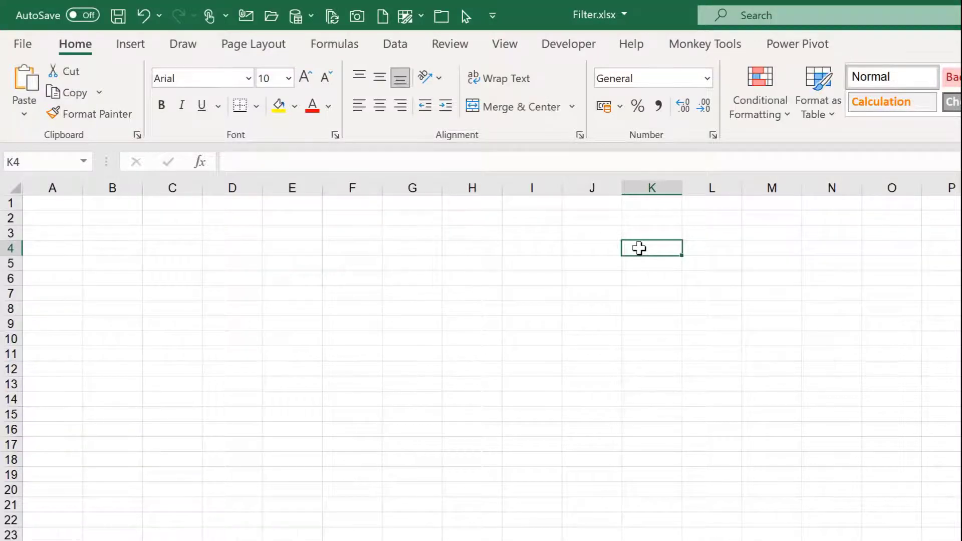
key("ctrl+v")
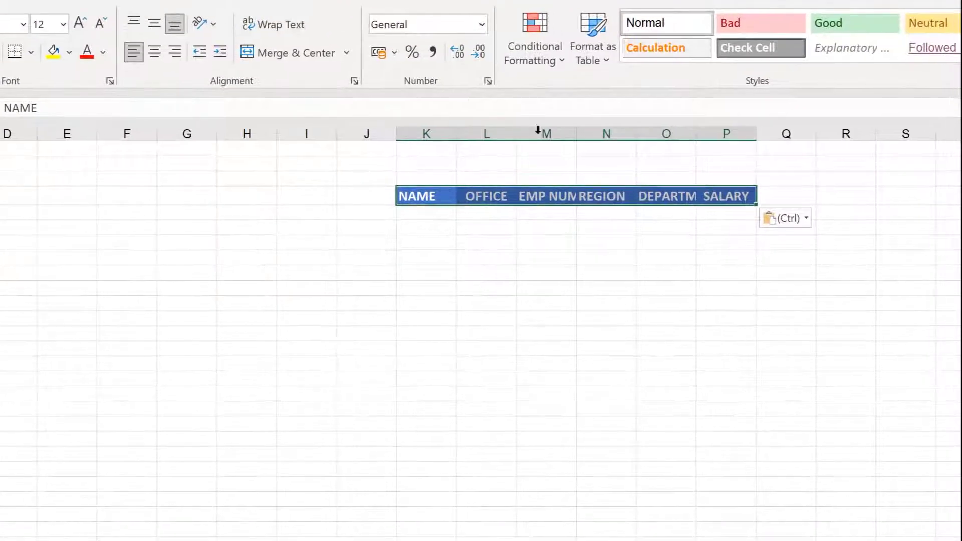
Widen columns M and O so the EMP NUMBER and DEPARTMENT headers fit
left_click_drag(581, 133, 657, 133)
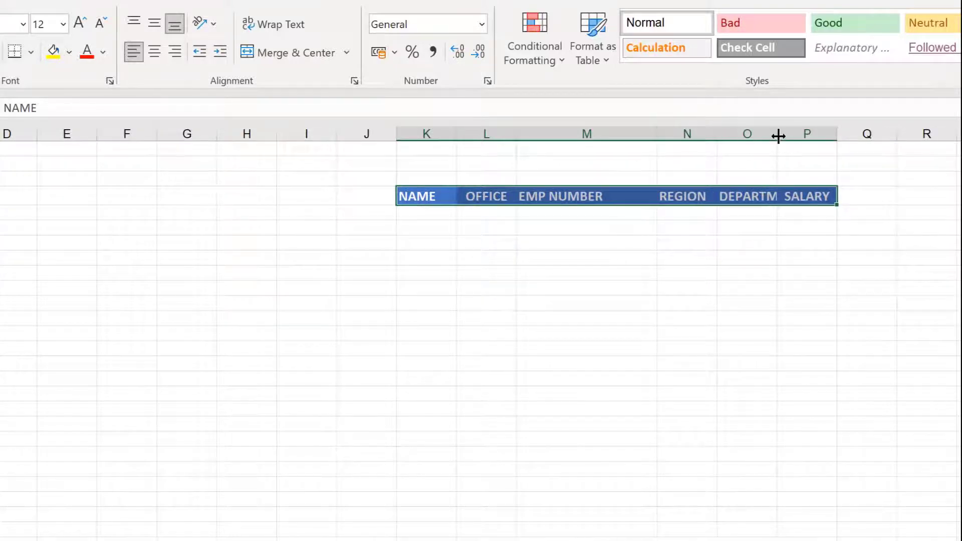
left_click_drag(777, 135, 833, 136)
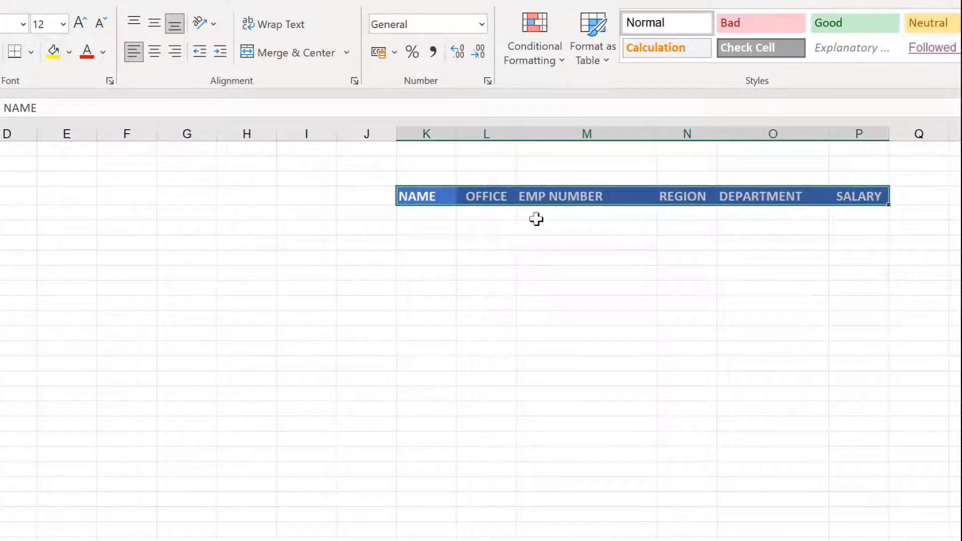
left_click_drag(434, 210, 846, 299)
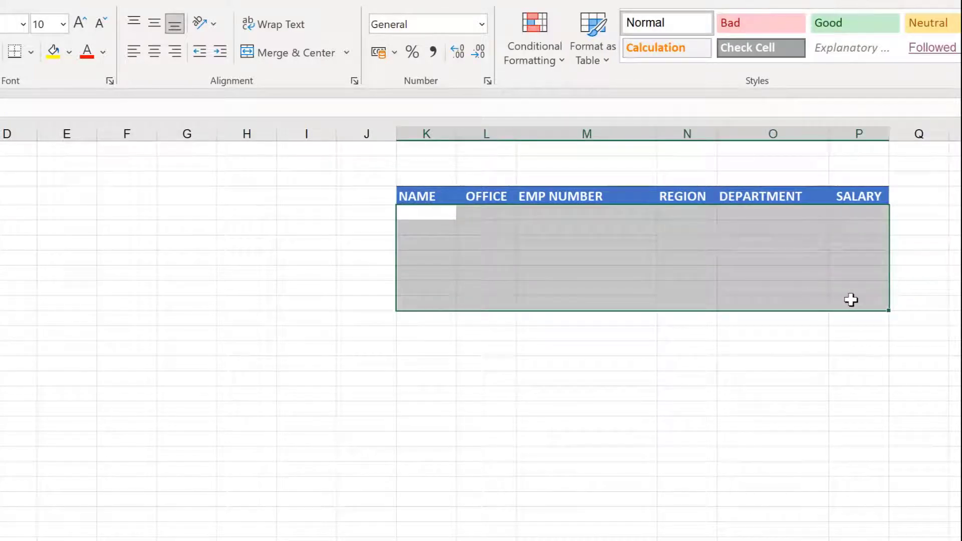
Enter the label SELECT A DEPARTMENT in cell H4
left_click(228, 195)
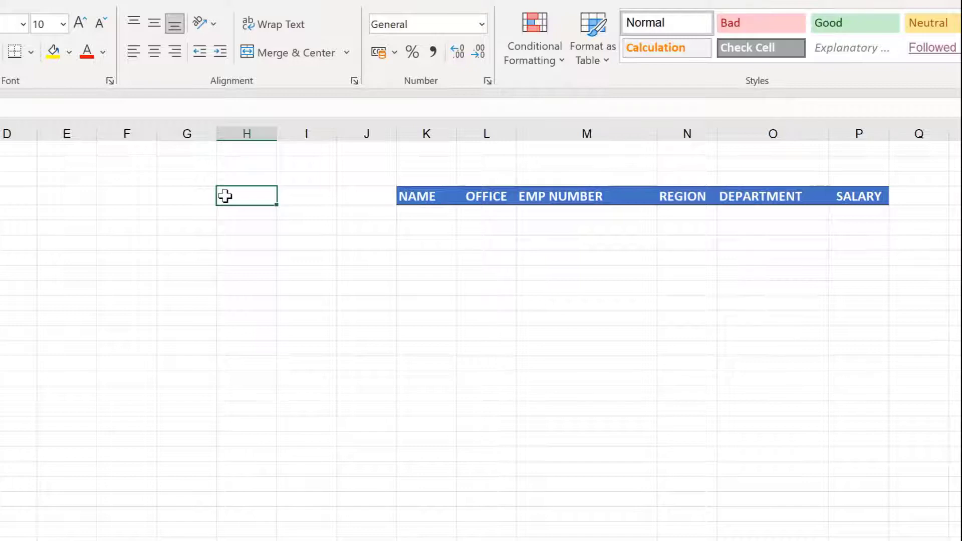
type("SEL")
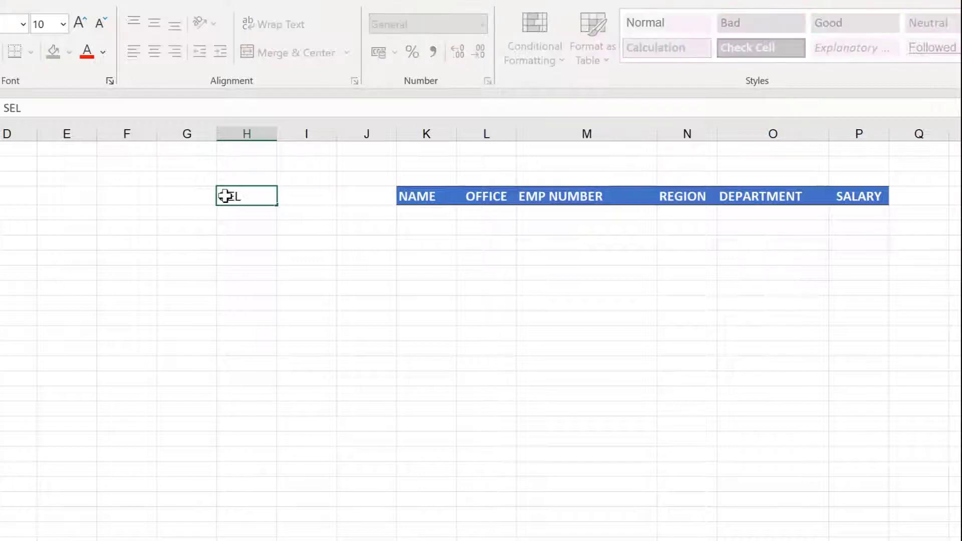
type("ECT A DEPARTMENT")
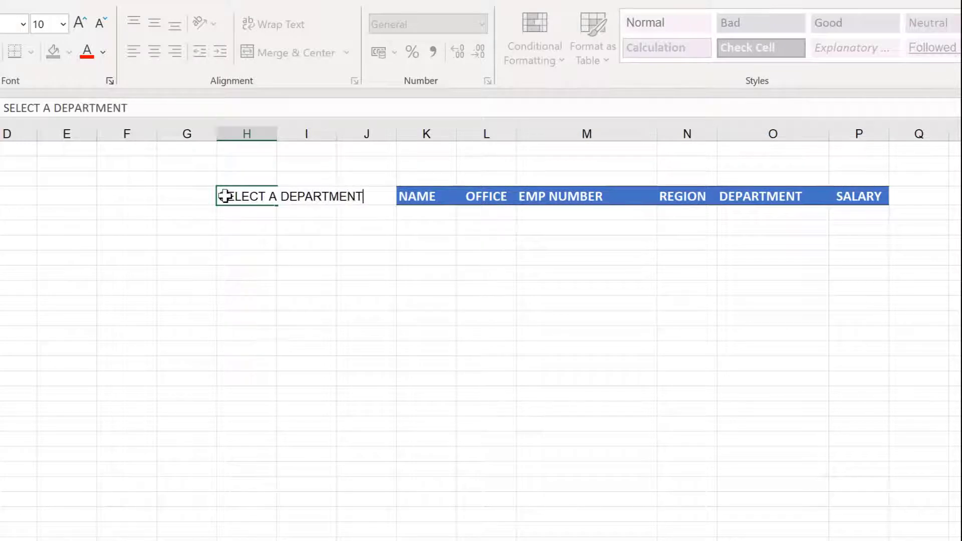
left_click(309, 268)
Copy the NAME header's formatting in K4 onto the label in H4 and autofit column H
left_click(417, 196)
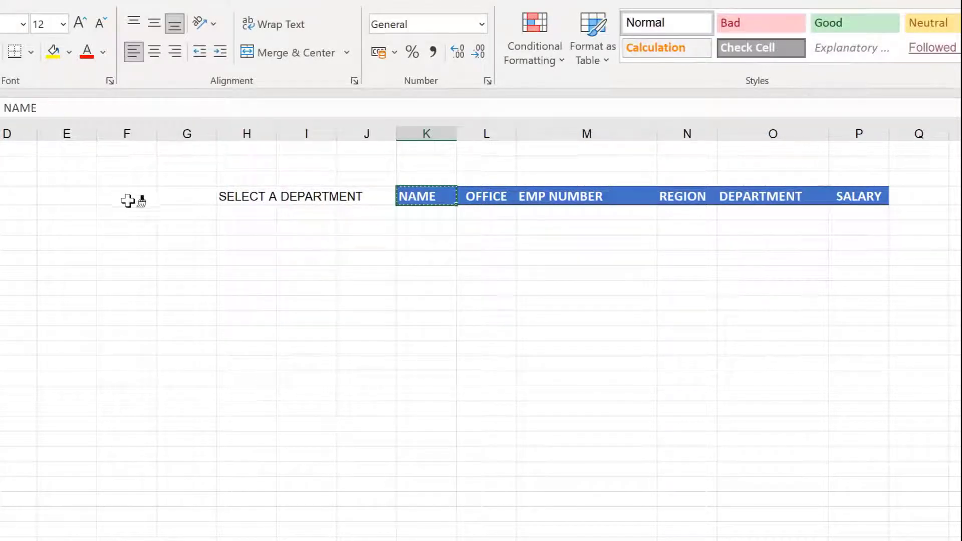
left_click(236, 196)
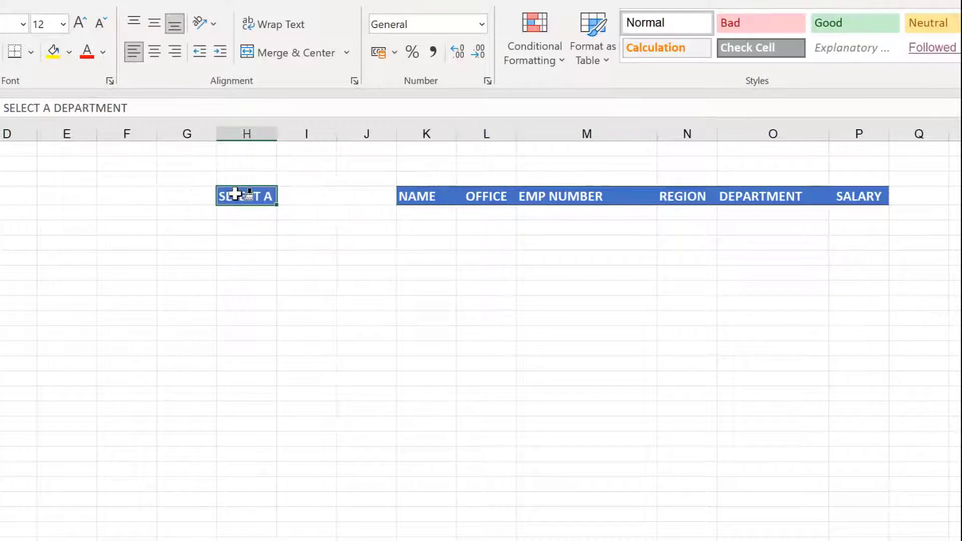
double_click(277, 133)
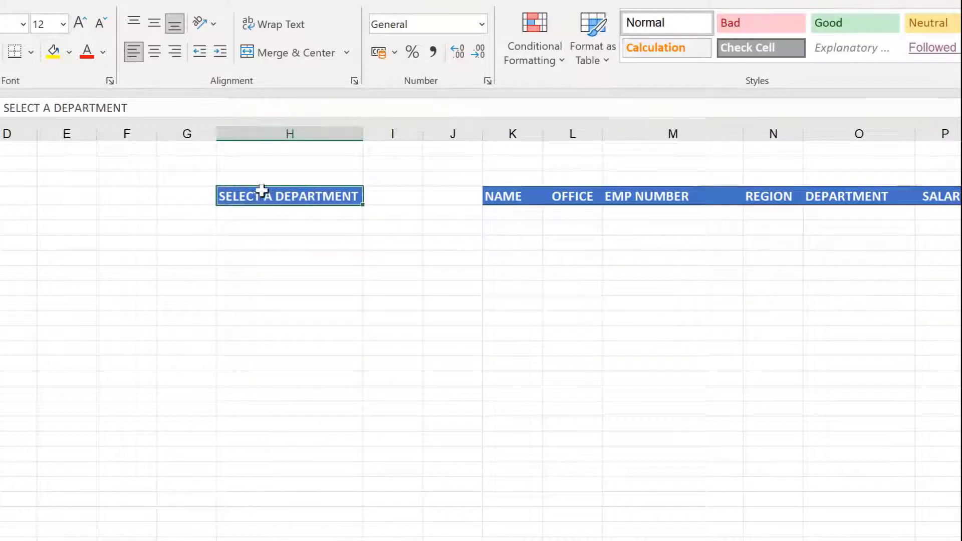
Begin a data validation rule for cell H5 that allows a List
left_click(260, 213)
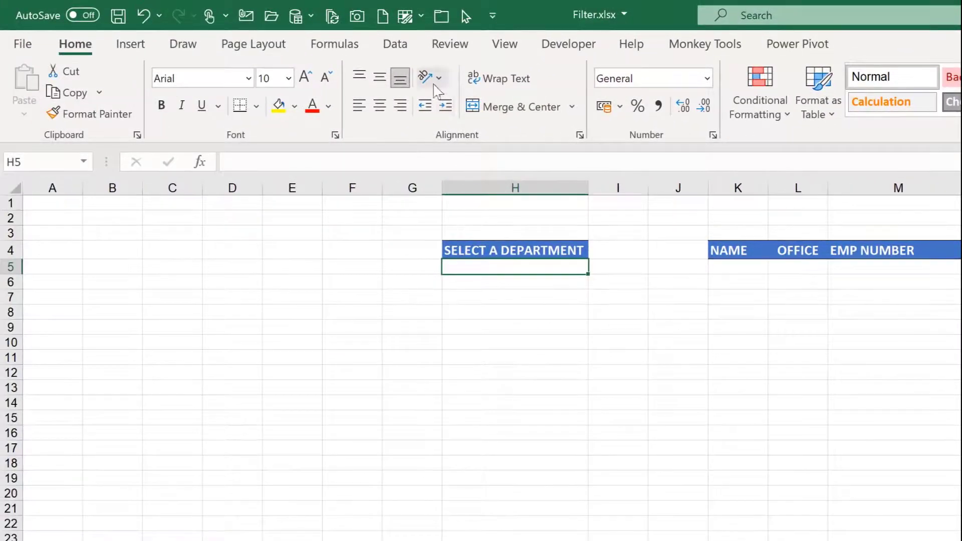
left_click(397, 45)
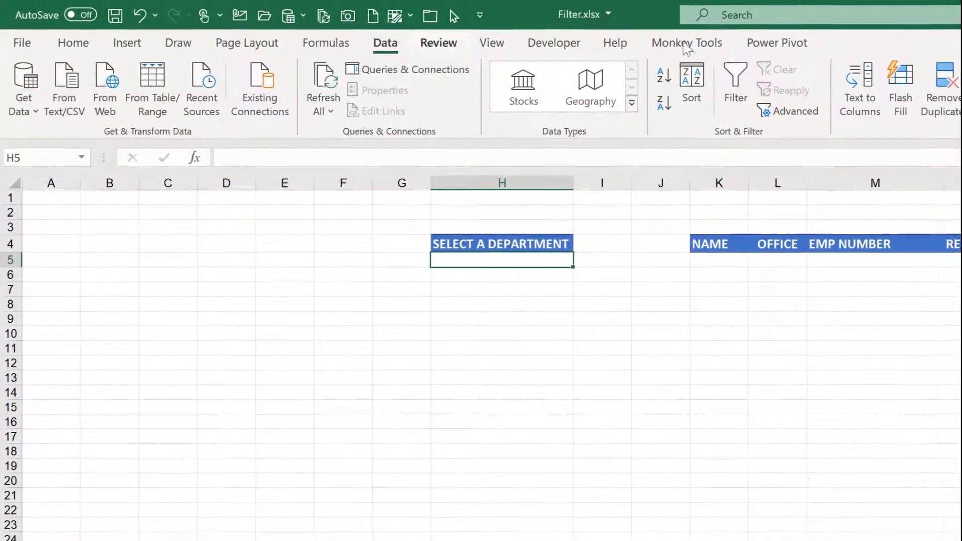
left_click(881, 100)
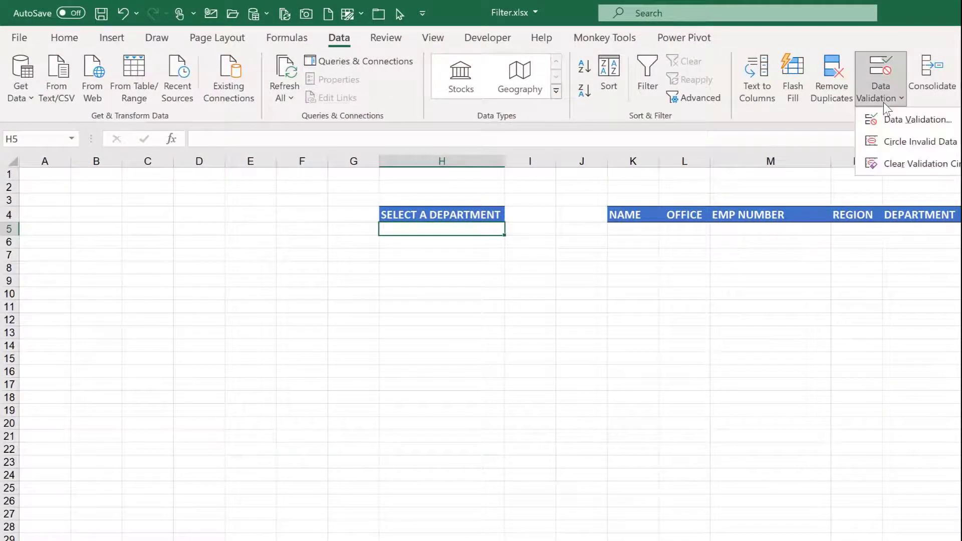
left_click(911, 119)
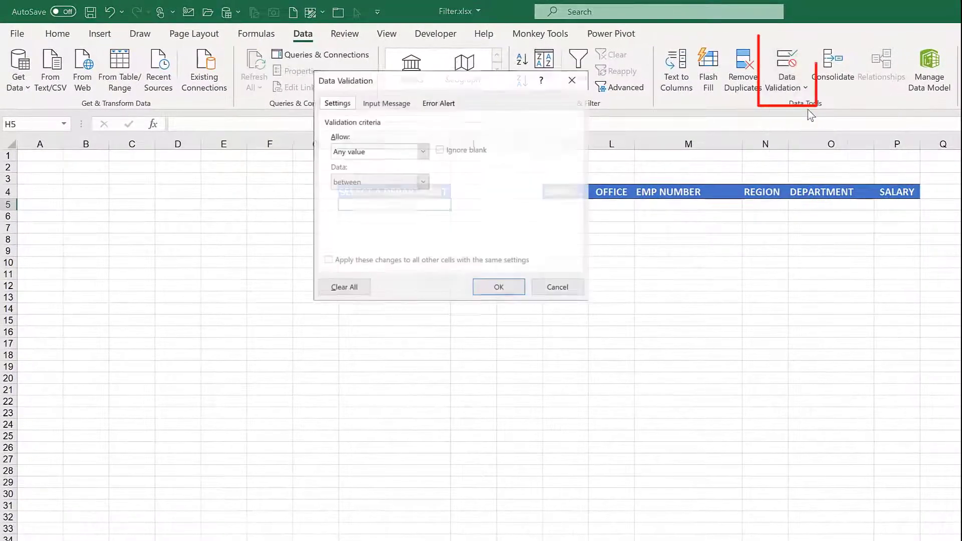
left_click_drag(449, 80, 648, 179)
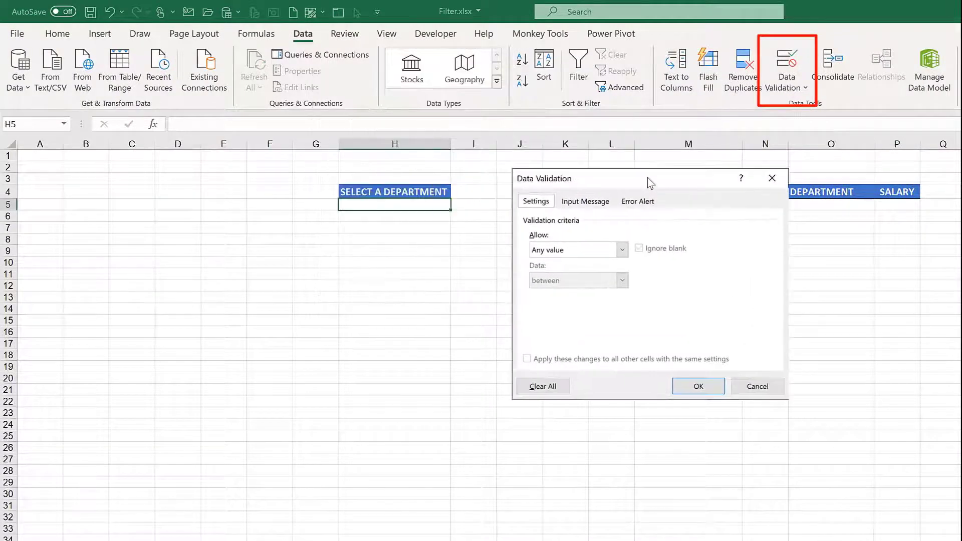
left_click(621, 253)
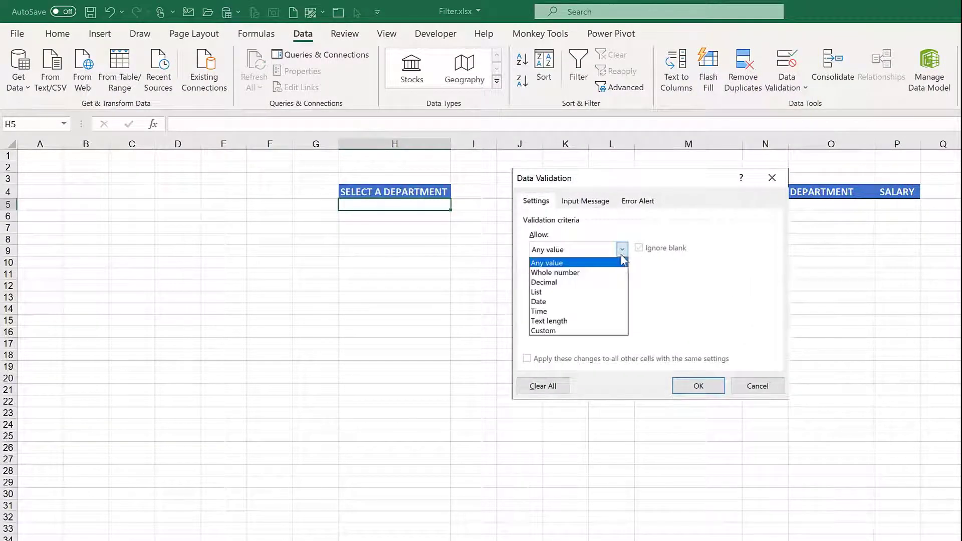
left_click(563, 292)
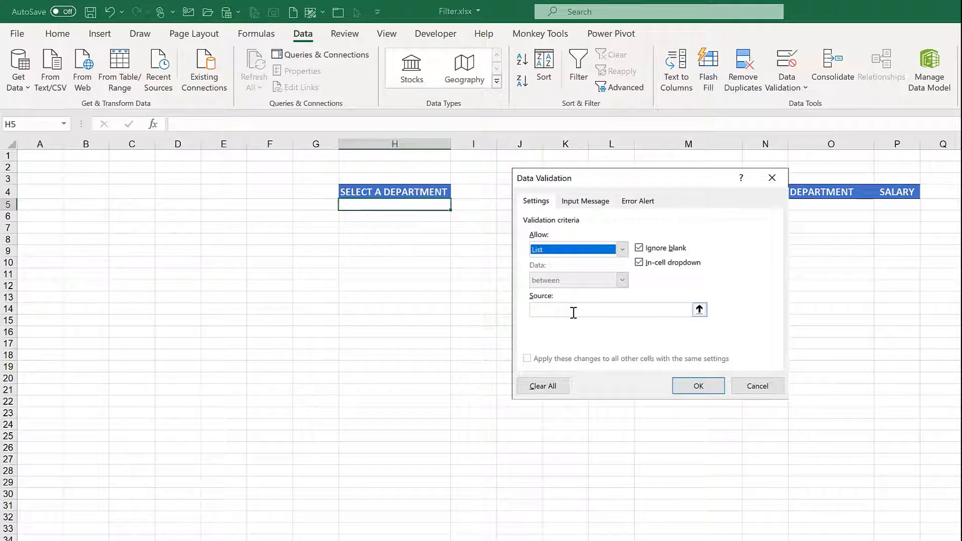
Set the validation list's source to the spilled department list, ='SHEET 1'!$I$3#, and apply the rule to H5
left_click(699, 310)
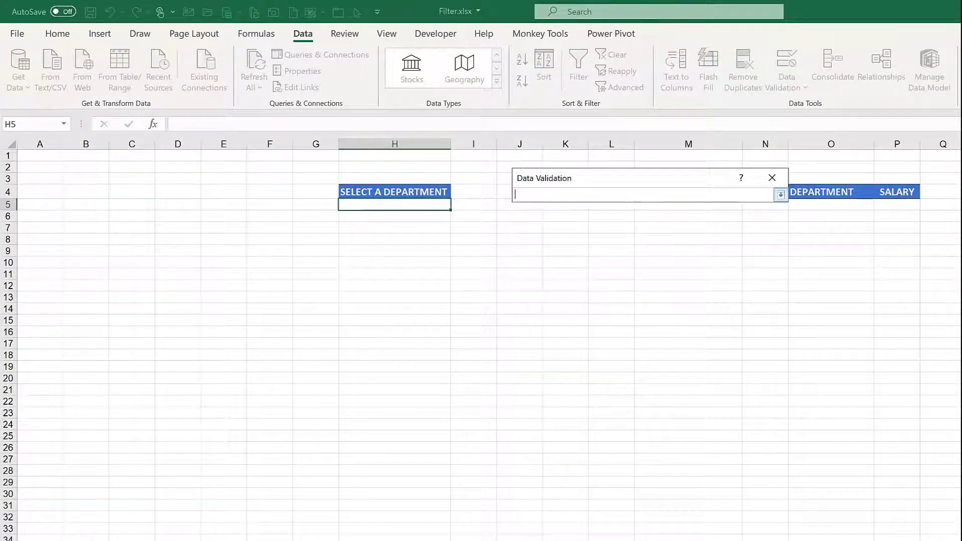
left_click(250, 540)
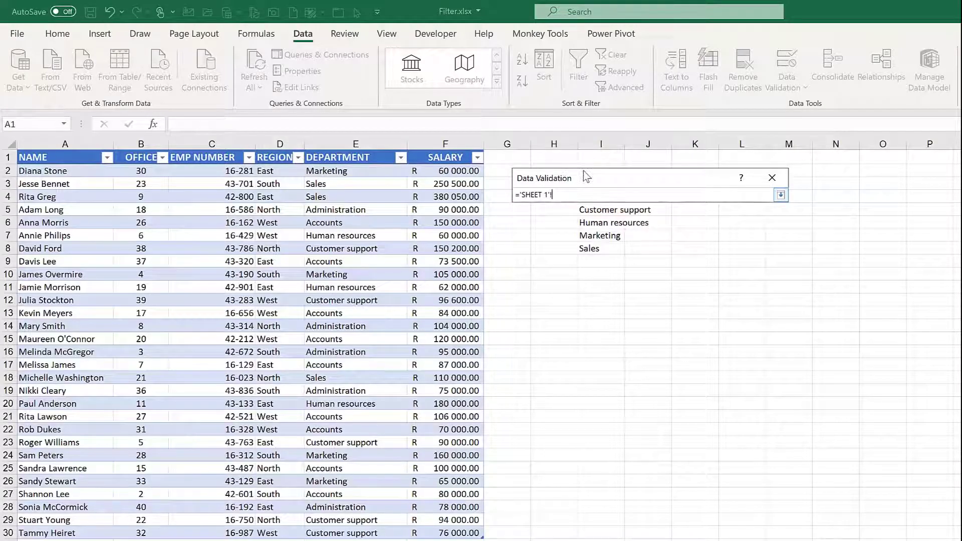
left_click_drag(584, 176, 789, 189)
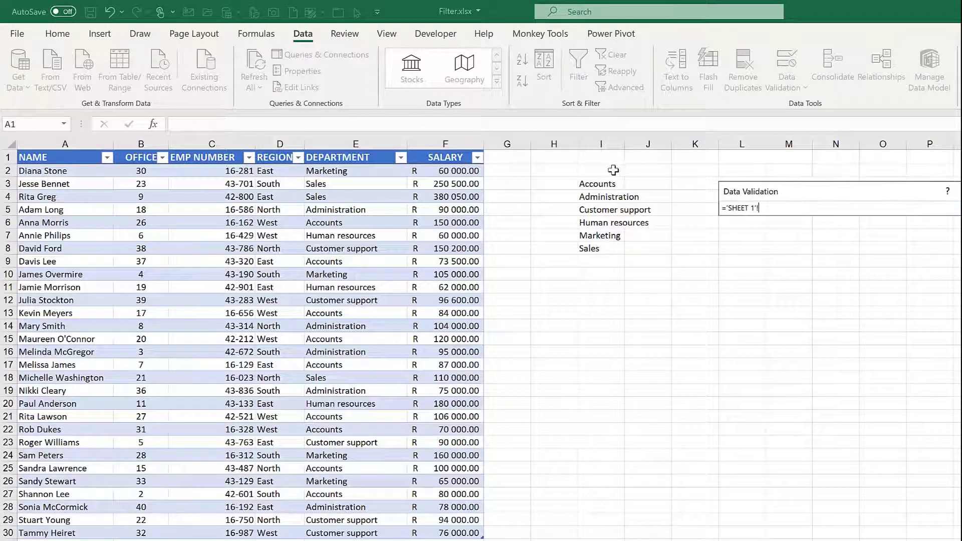
left_click(585, 183)
key("Return")
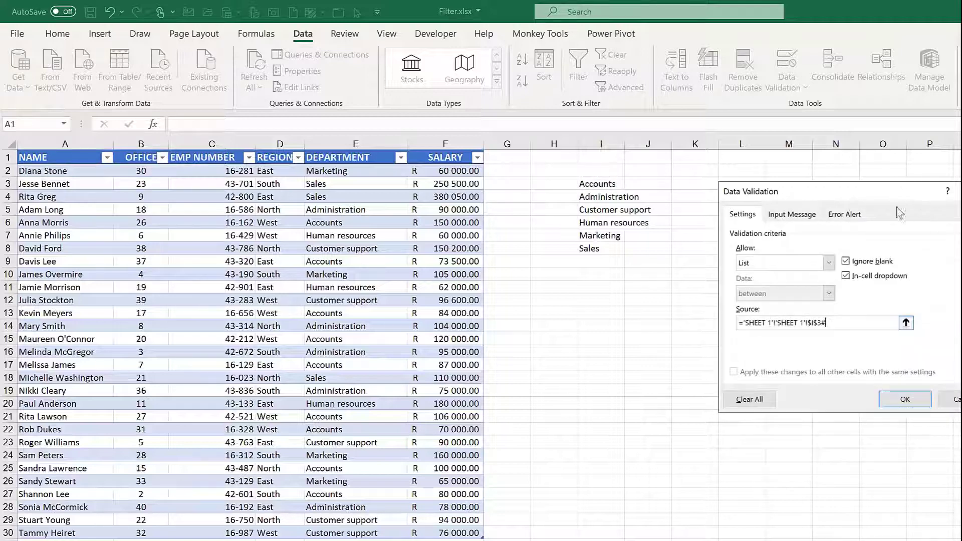
left_click_drag(874, 318, 708, 322)
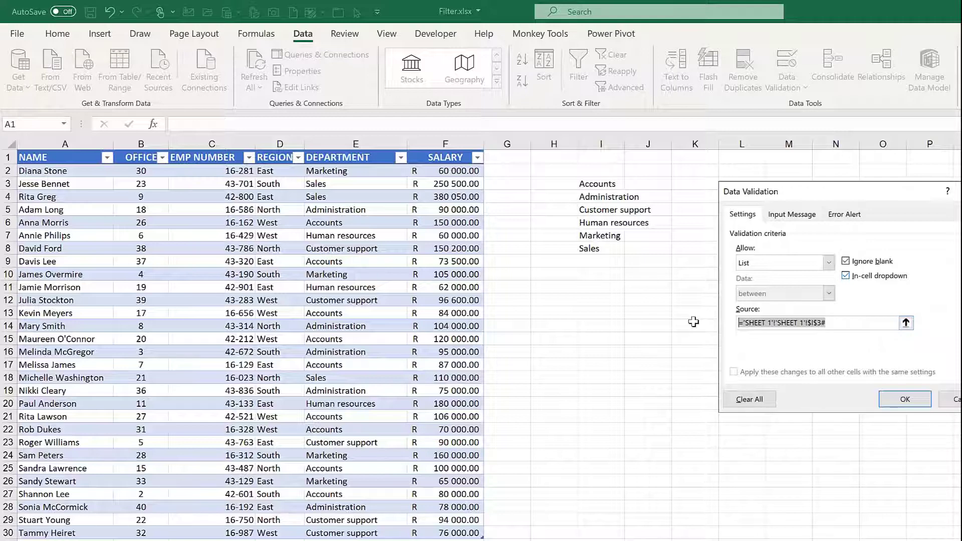
type("=")
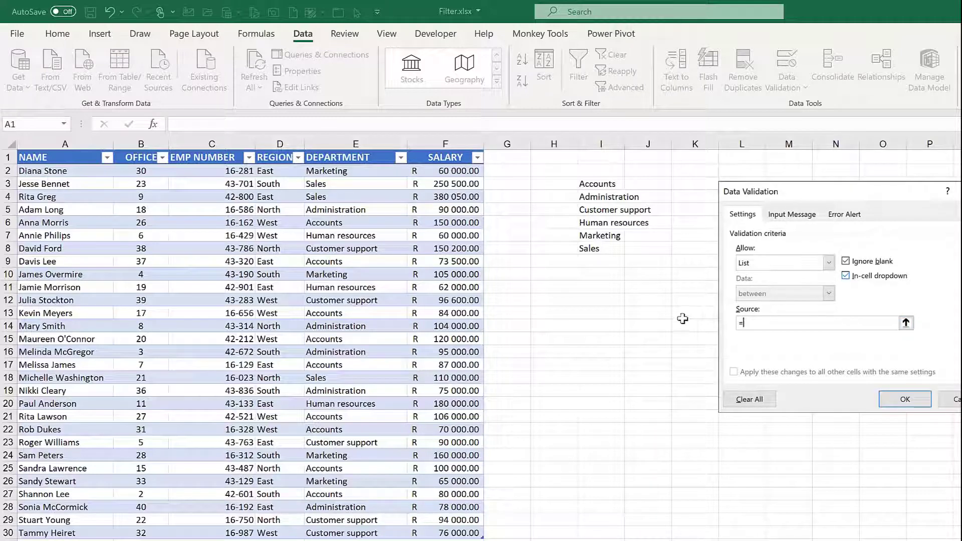
left_click(588, 184)
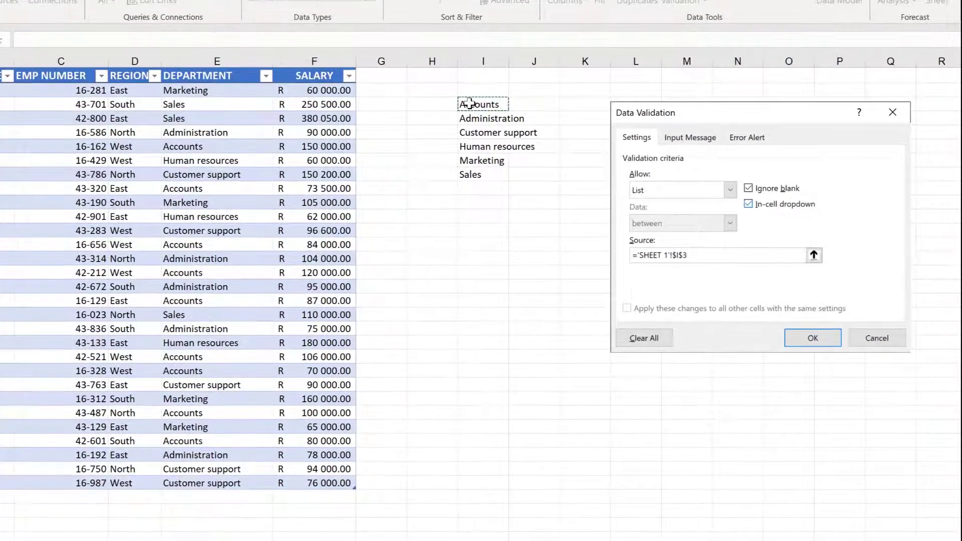
type("#")
left_click(812, 338)
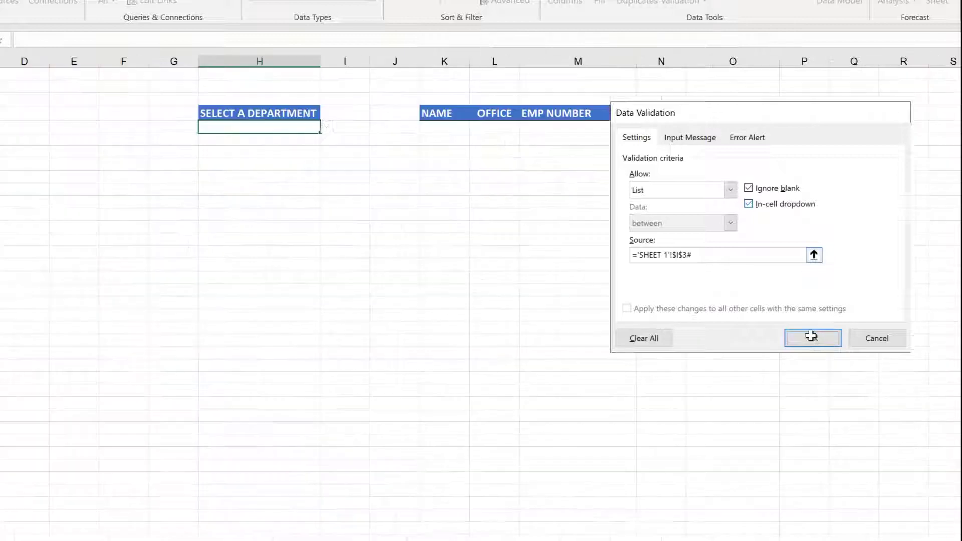
Check the department choices offered in H5 and choose Customer support
left_click(327, 128)
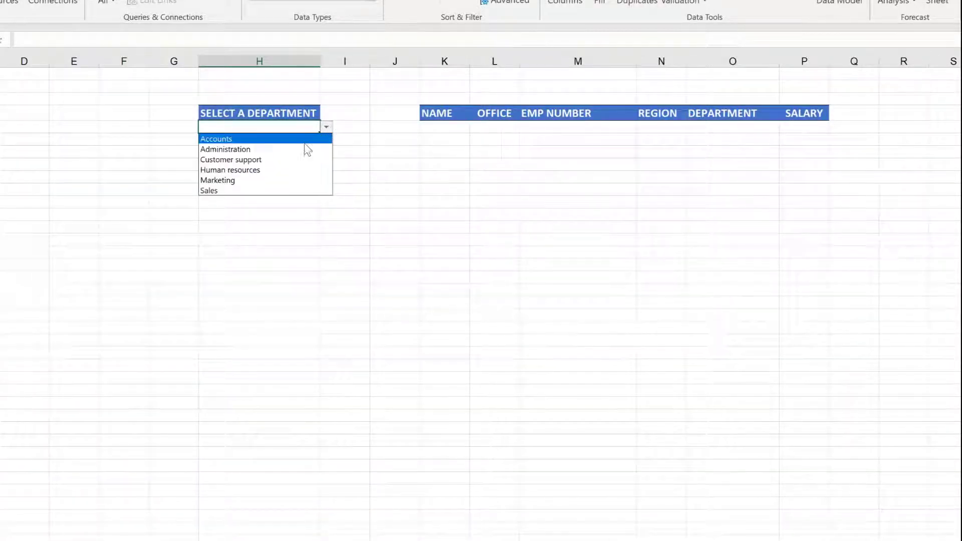
left_click(327, 128)
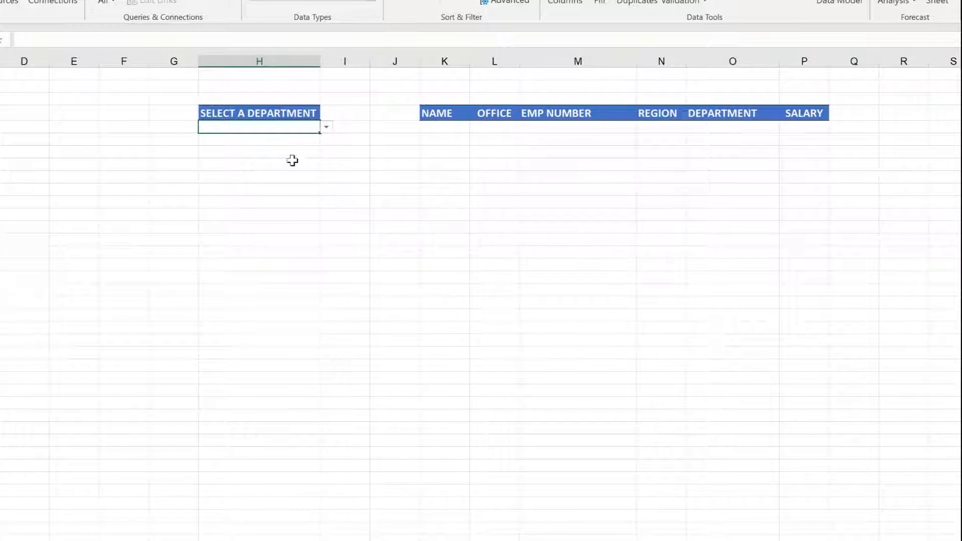
left_click(326, 128)
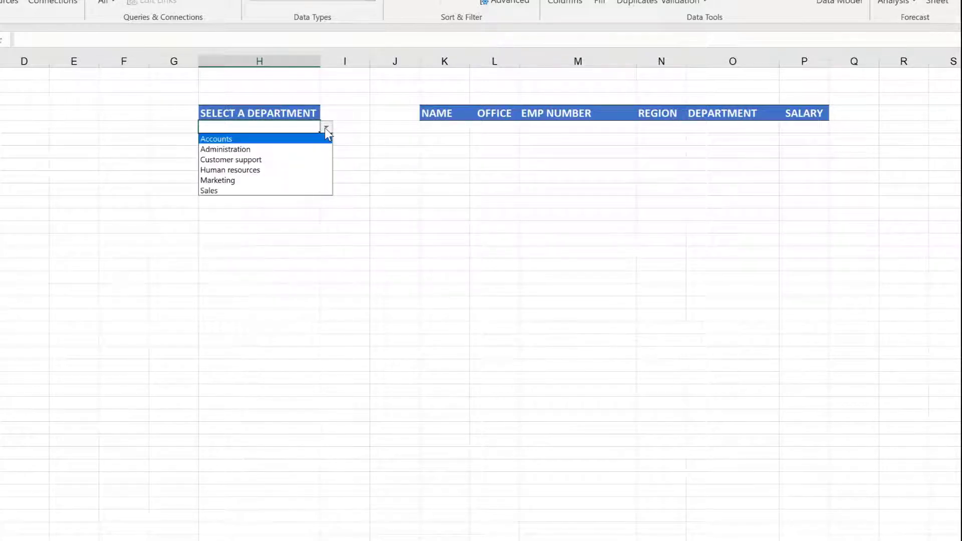
left_click(432, 130)
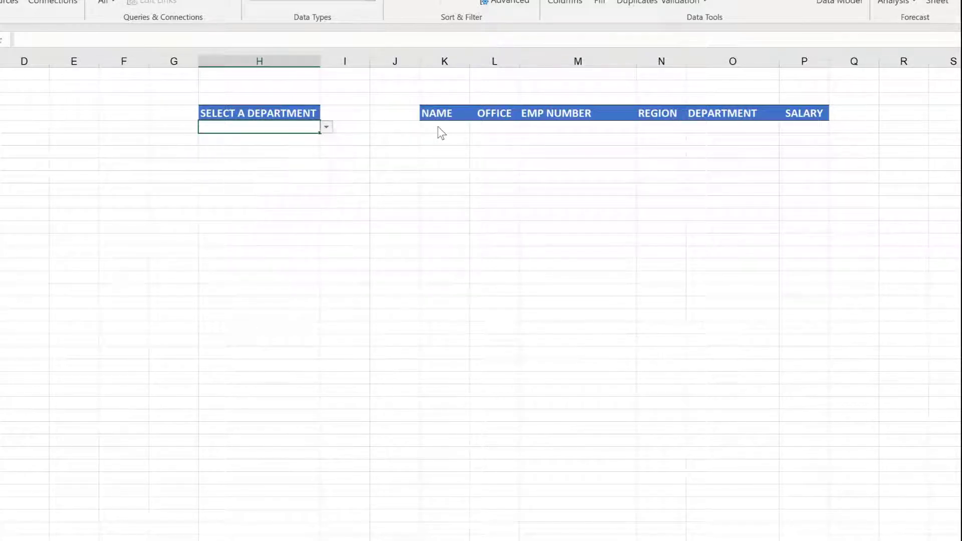
left_click(437, 127)
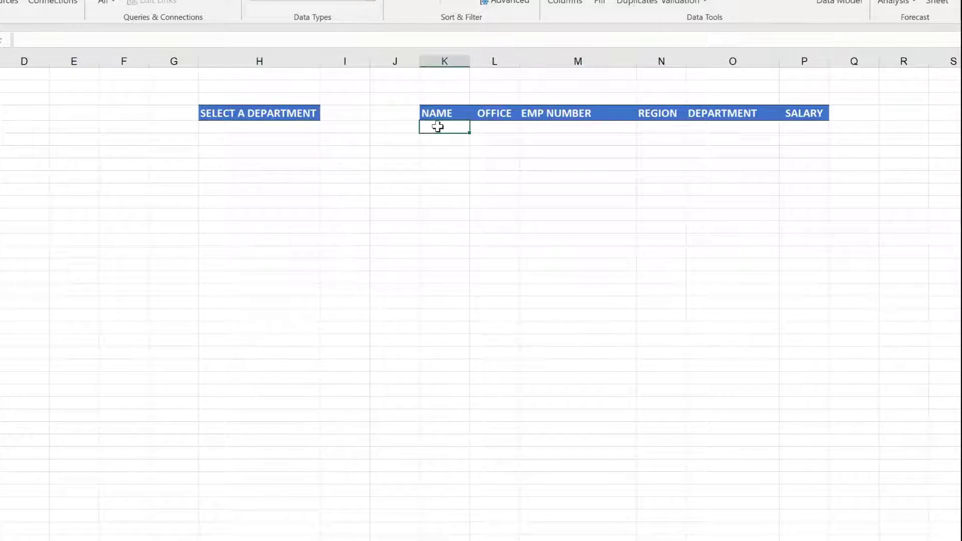
left_click(306, 130)
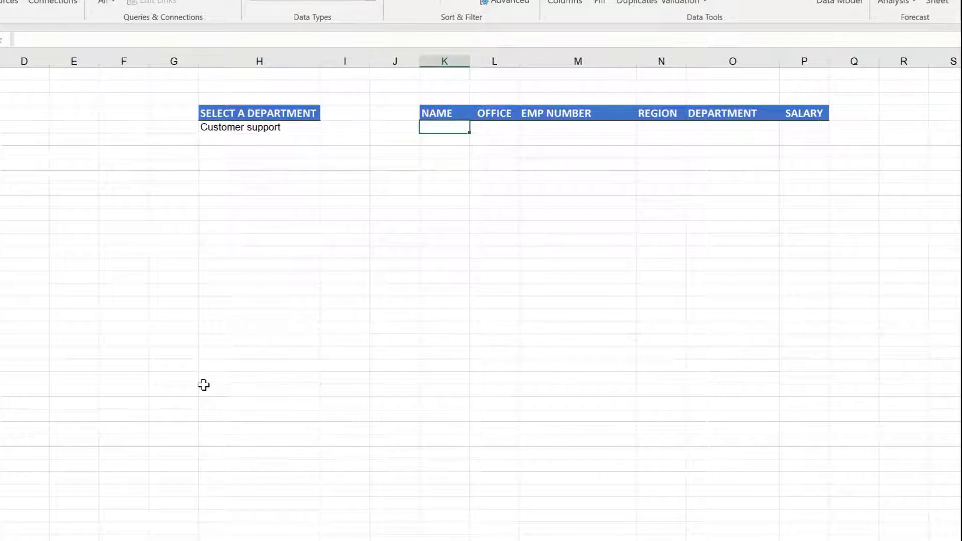
left_click(203, 384)
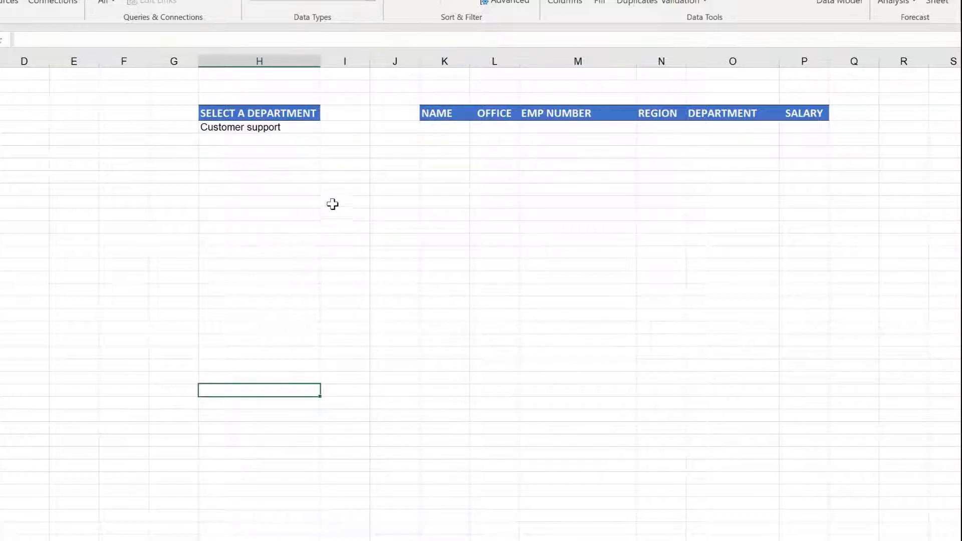
Start a FILTER formula in K5, under the NAME header, with the whole DataTable from SHEET 1 as the array
left_click(436, 128)
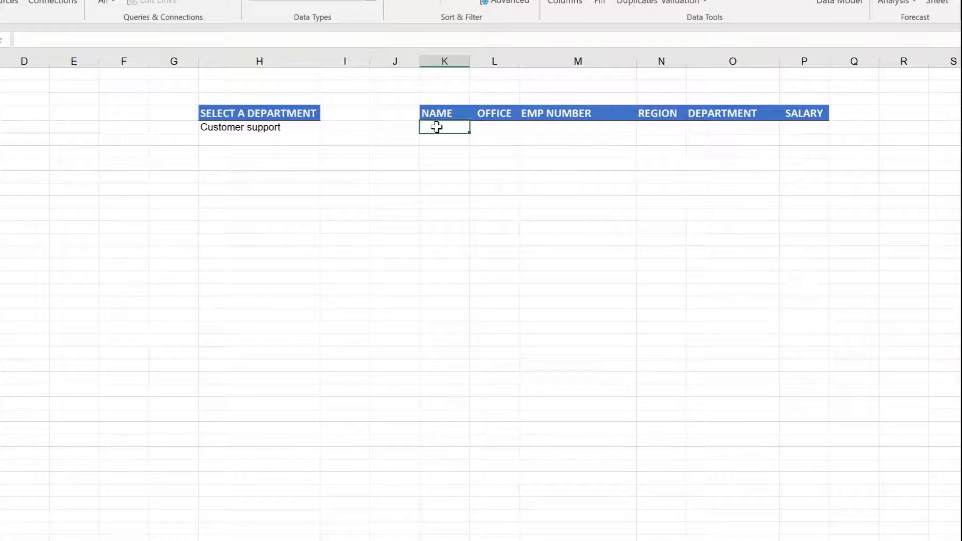
type("=")
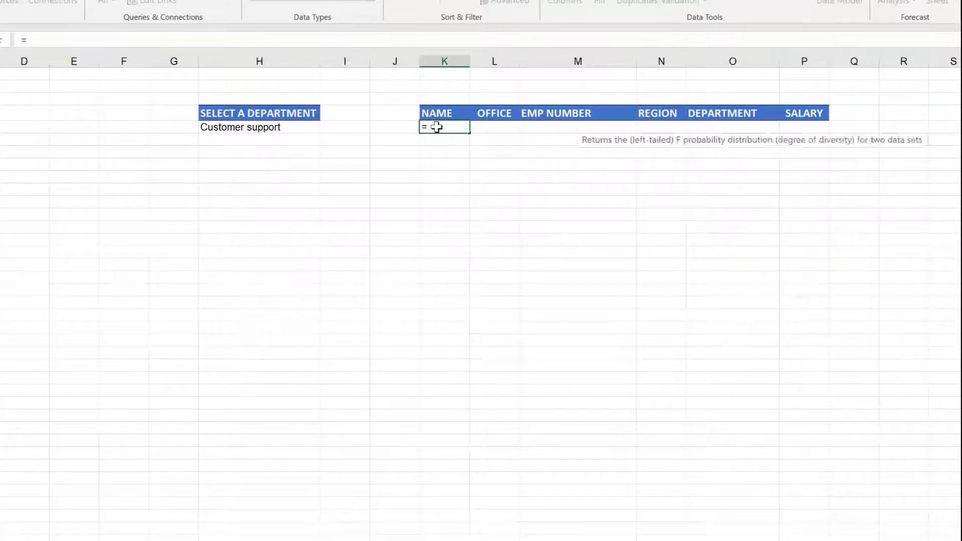
type("filter(")
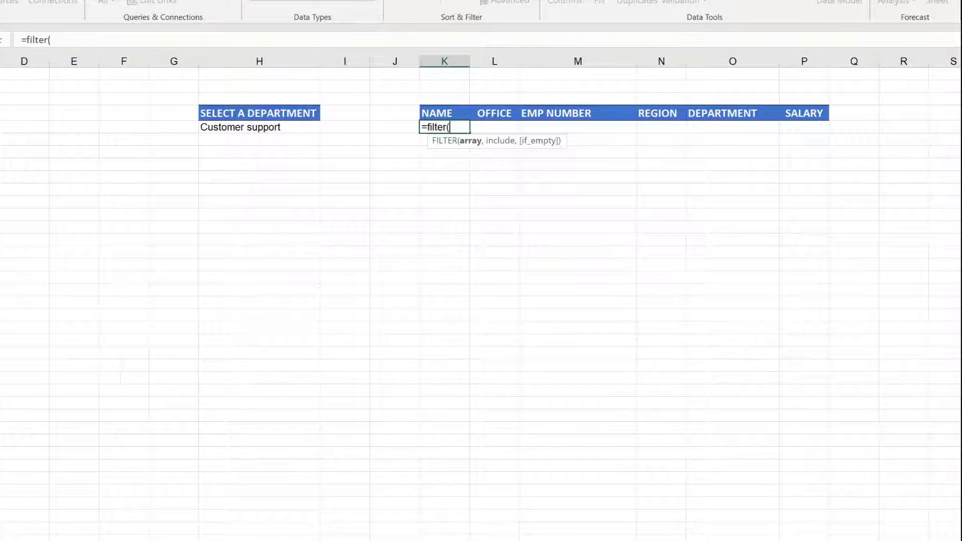
left_click(1, 540)
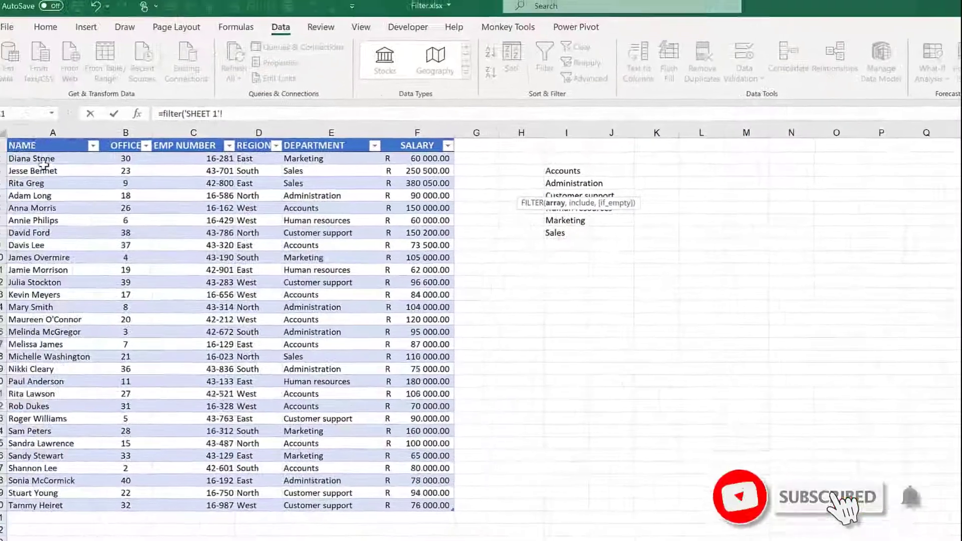
left_click_drag(44, 161, 404, 507)
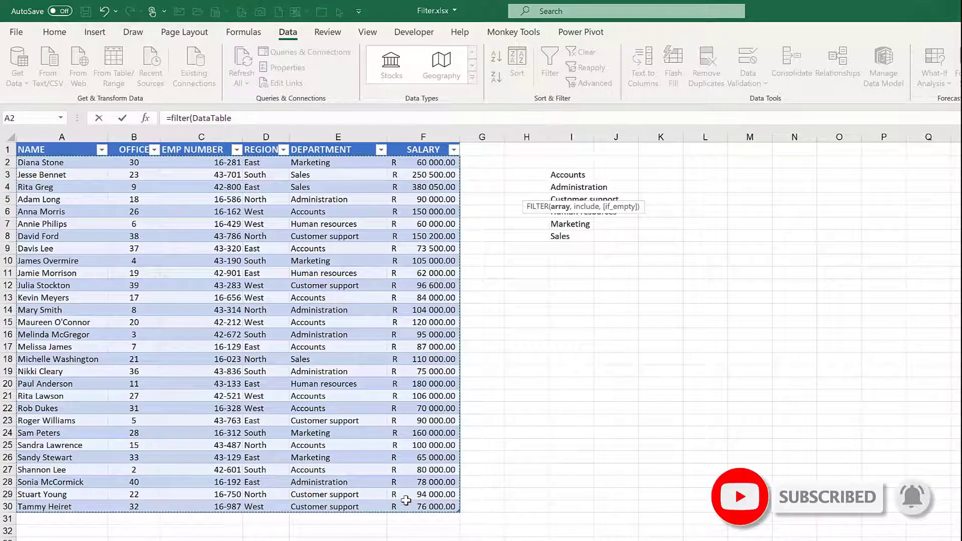
Set the FILTER formula's include condition to DataTable[DEPARTMENT]=Sheet1!H5
type(",")
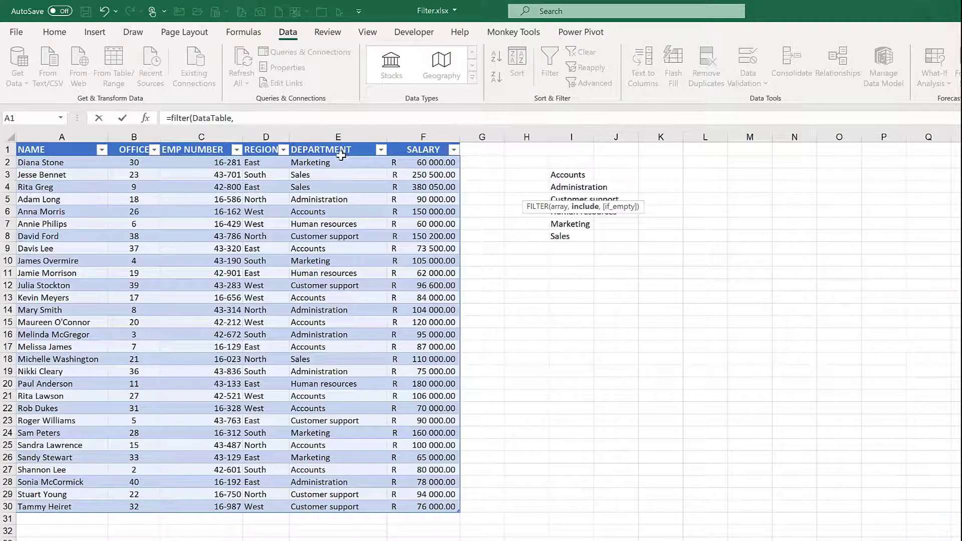
left_click_drag(341, 161, 328, 506)
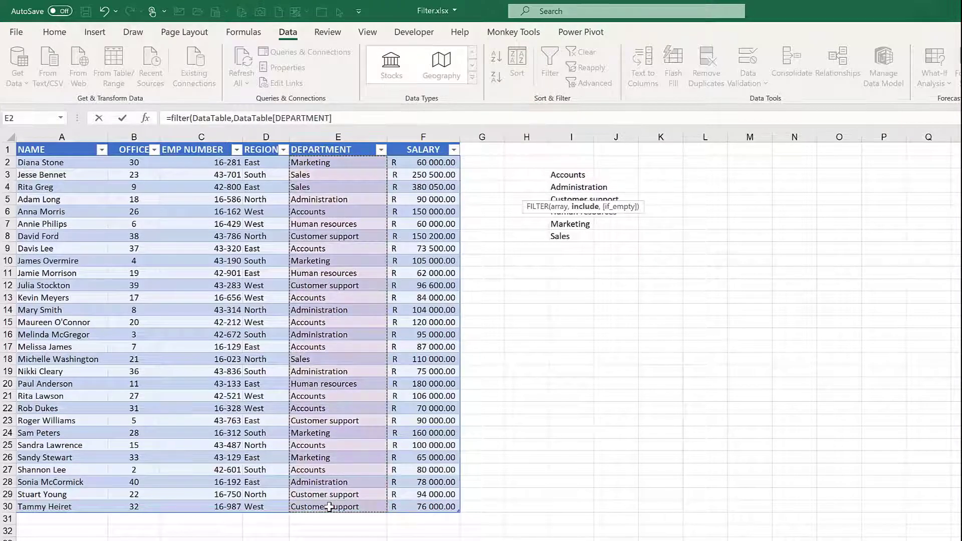
type(",")
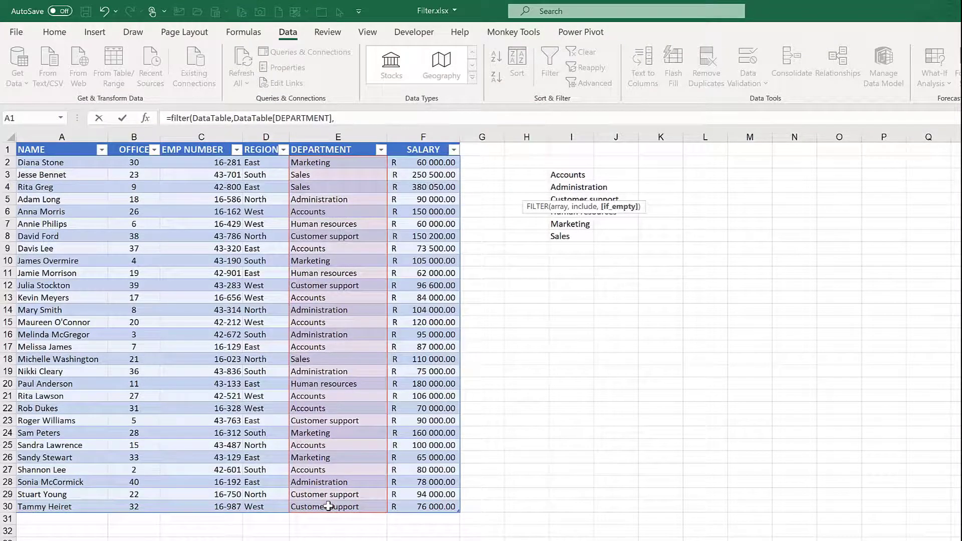
key("BackSpace")
key("ctrl+Page_Up")
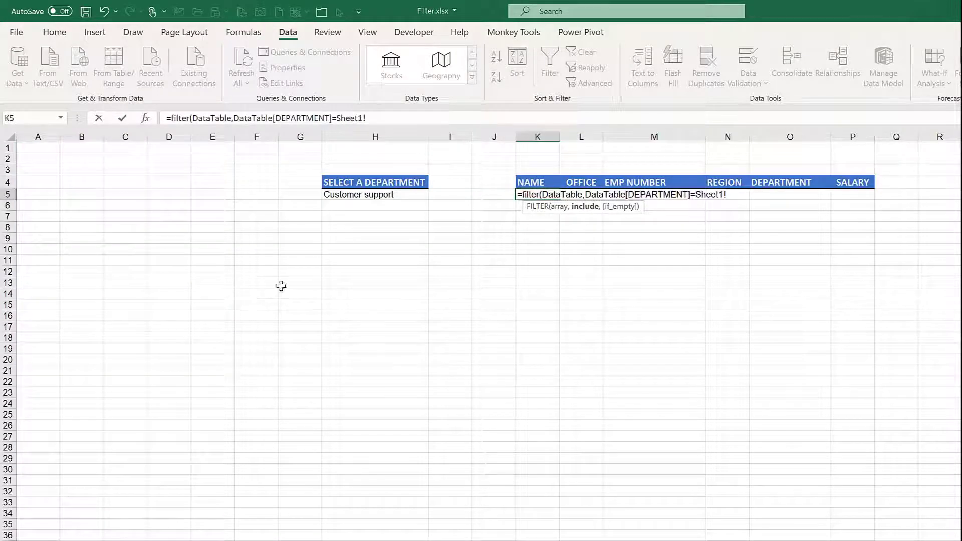
left_click(343, 195)
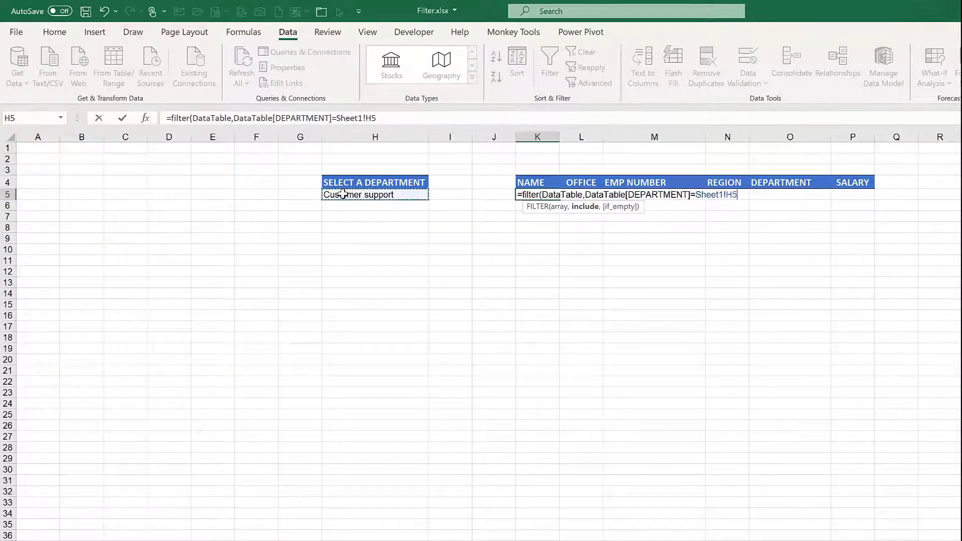
Complete the FILTER formula in K5 with "No Data Available" as the if_empty text
type(",")
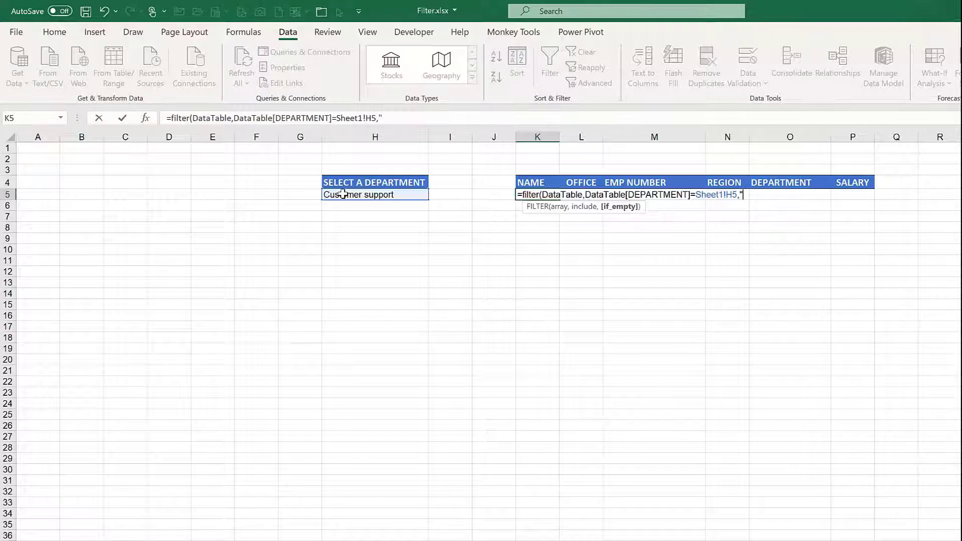
type("\"No Data Ava")
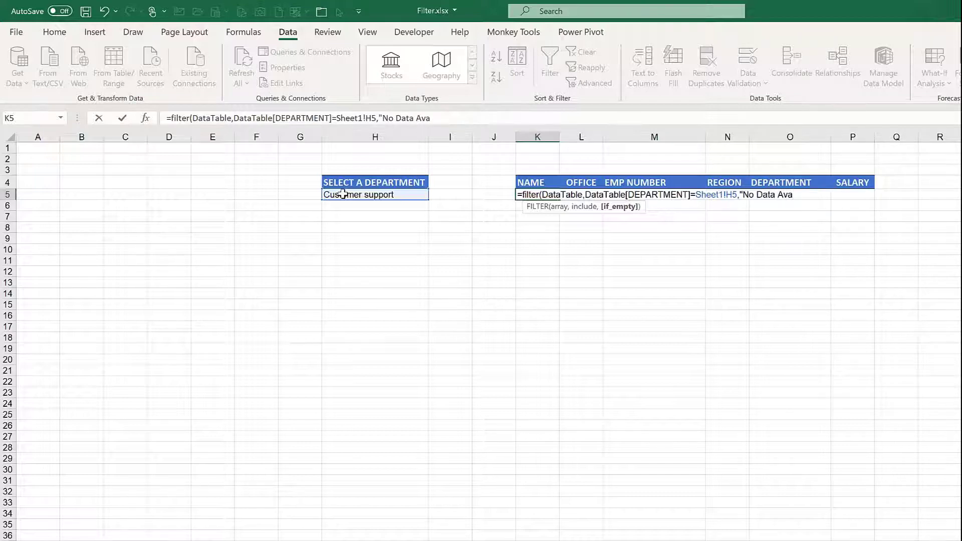
type("ilable\")")
key("Return")
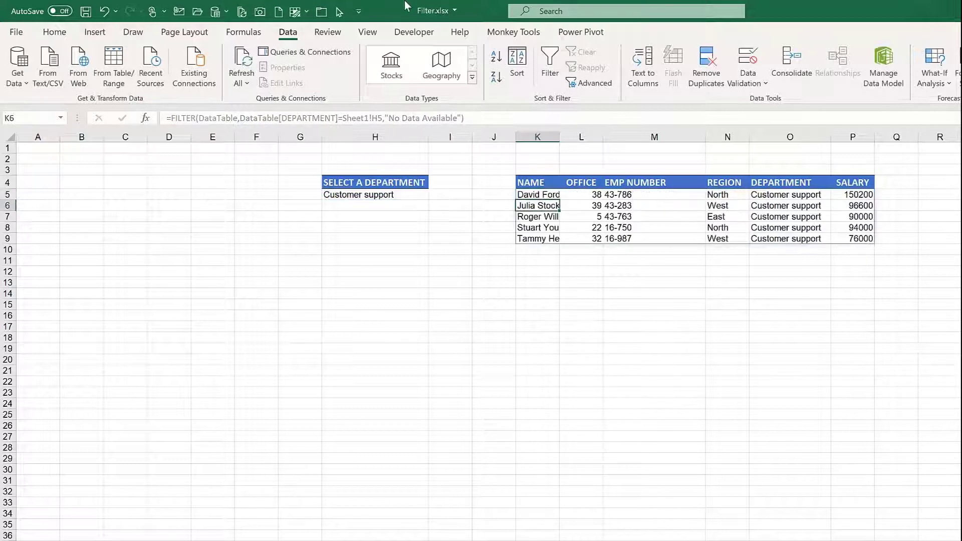
Choose Accounts as the department in H5 and widen column K to fit the full names
left_click(396, 197)
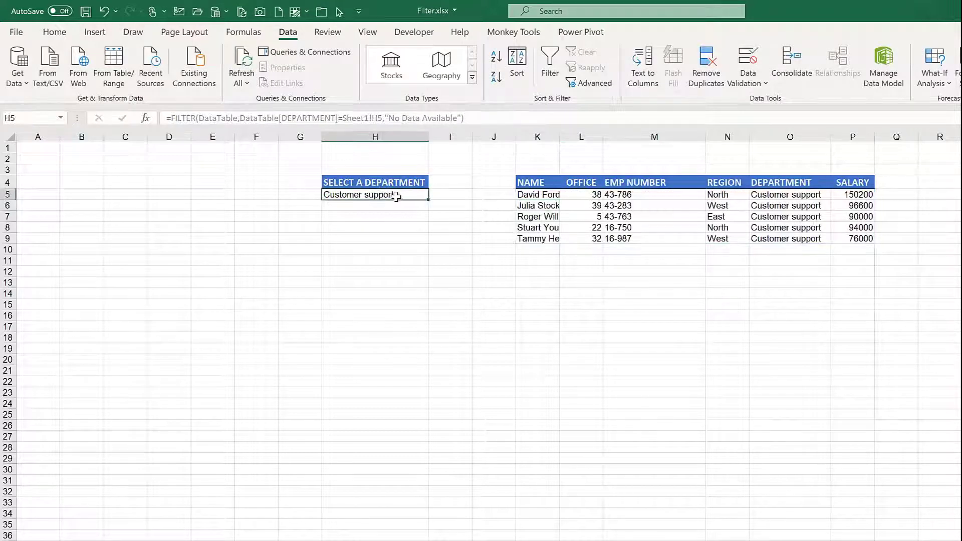
left_click(434, 195)
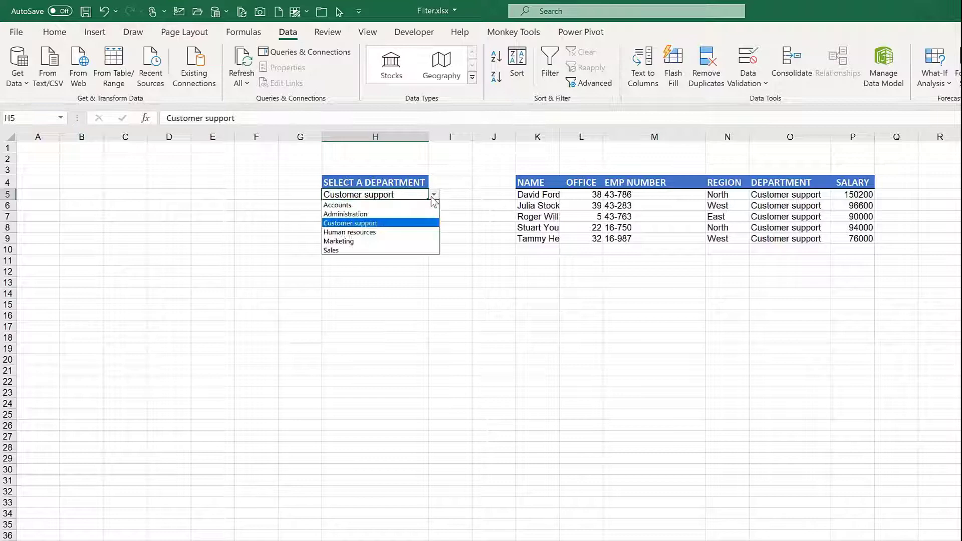
left_click(392, 206)
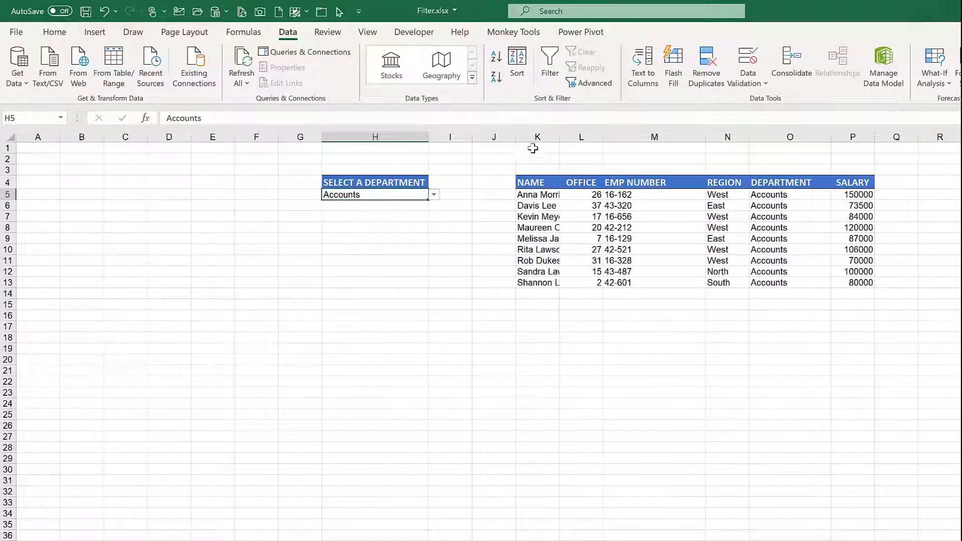
left_click_drag(559, 137, 599, 138)
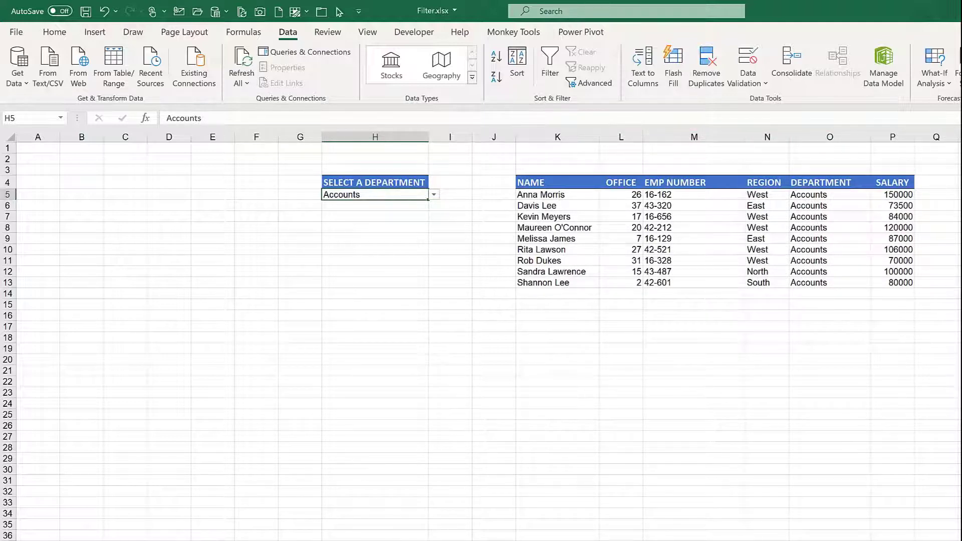
On SHEET 1, review the filter options of DataTable's DEPARTMENT column and the SORT and UNIQUE formula in I3
key("ctrl+Page_Up")
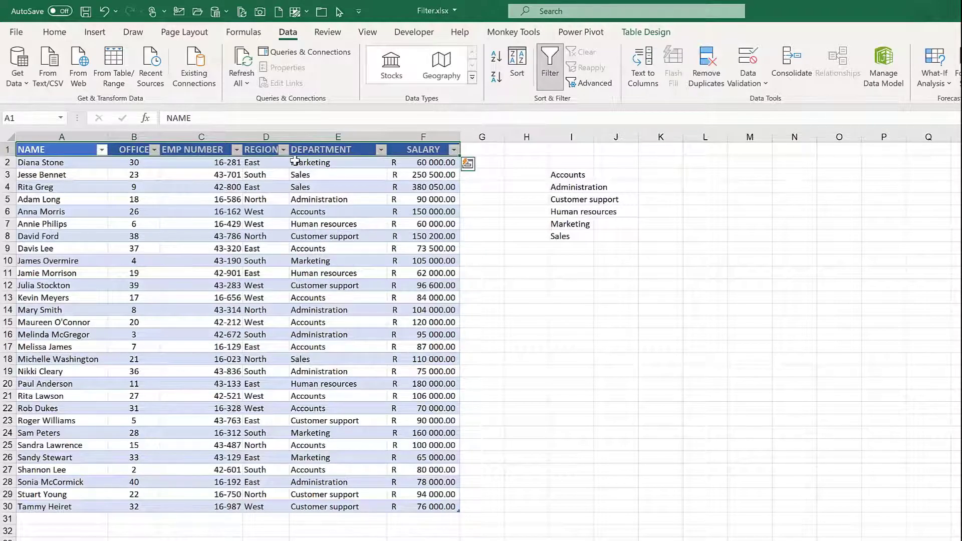
left_click(380, 150)
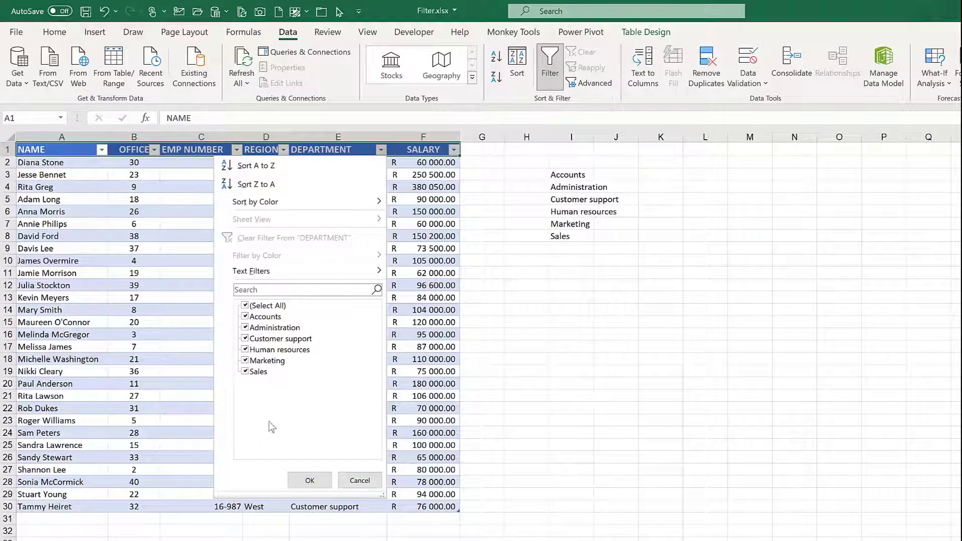
left_click(349, 482)
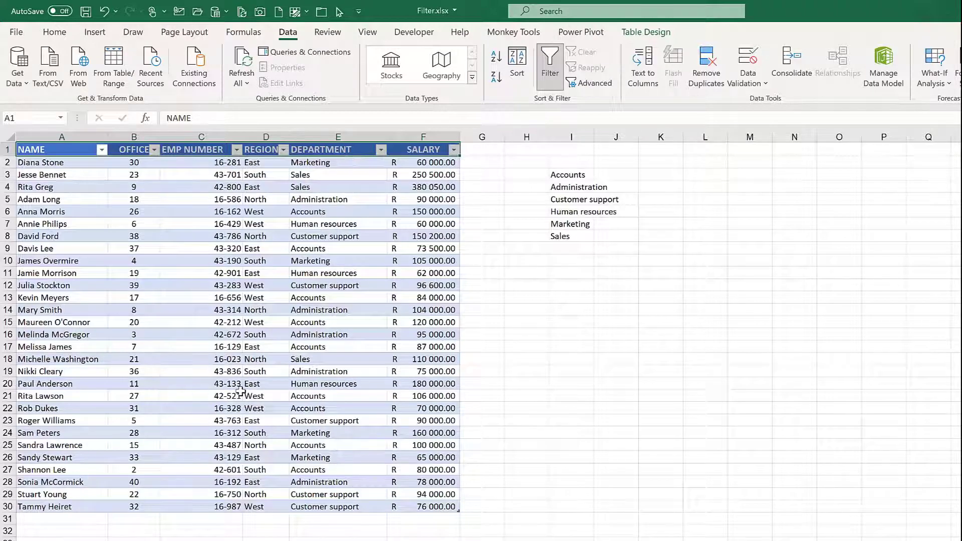
left_click(558, 173)
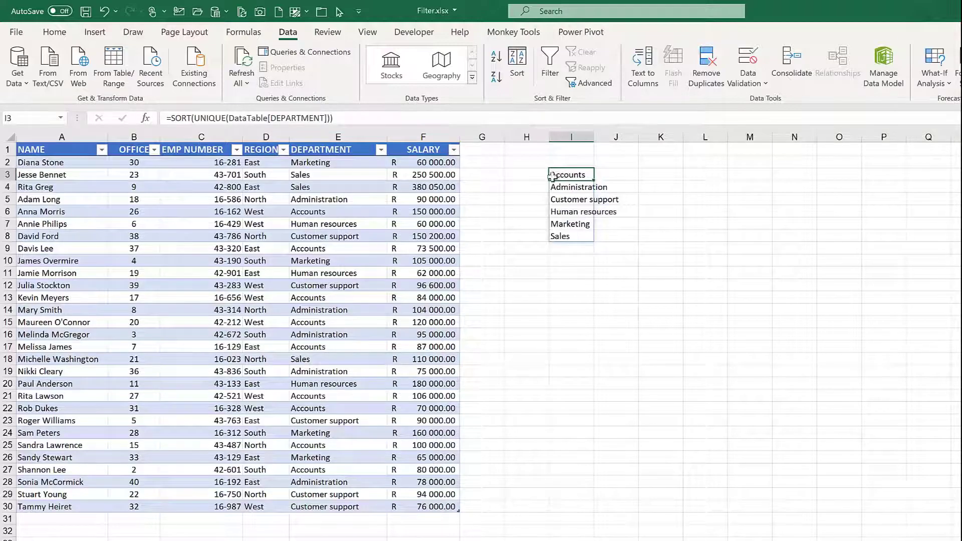
double_click(572, 175)
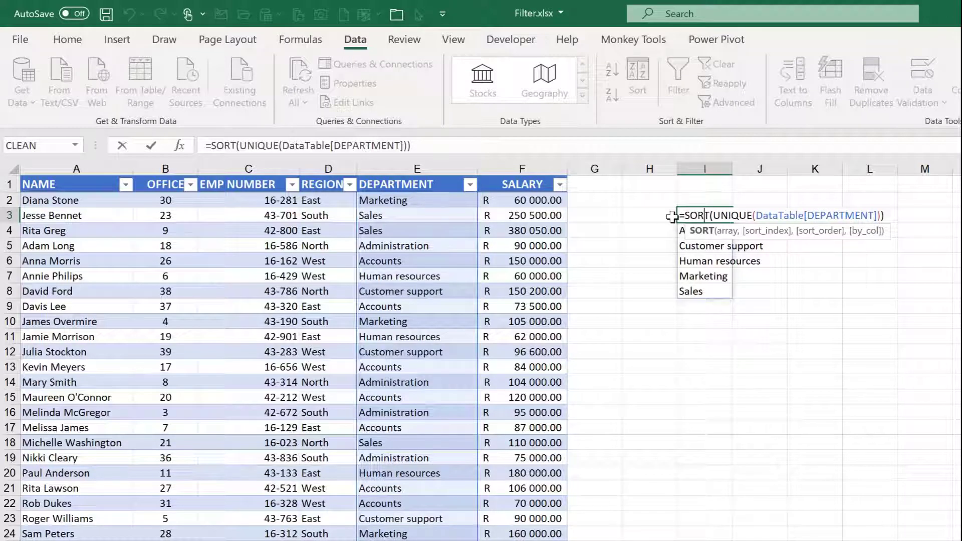
key("Escape")
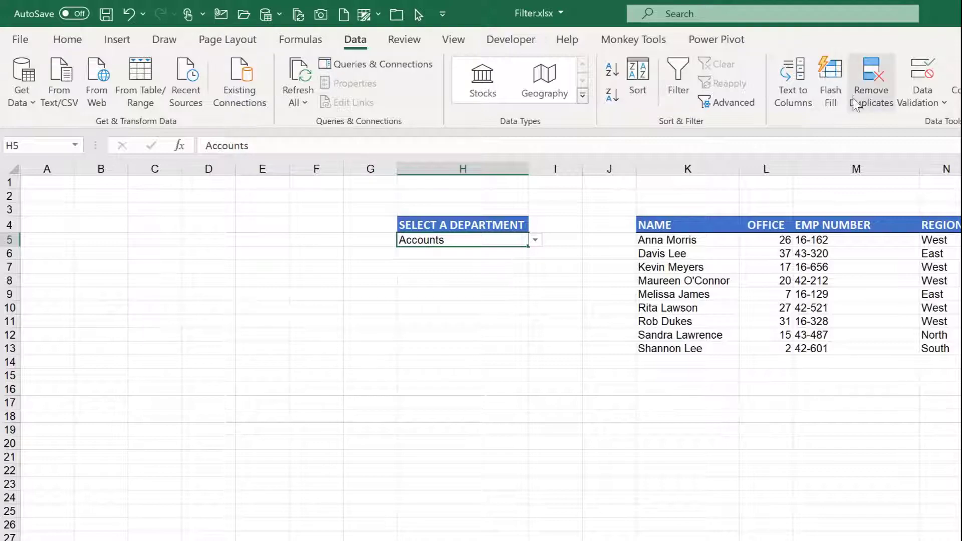
Review the data validation settings of H5 on Sheet1, including the allowed type and the list source
left_click(927, 101)
left_click(942, 122)
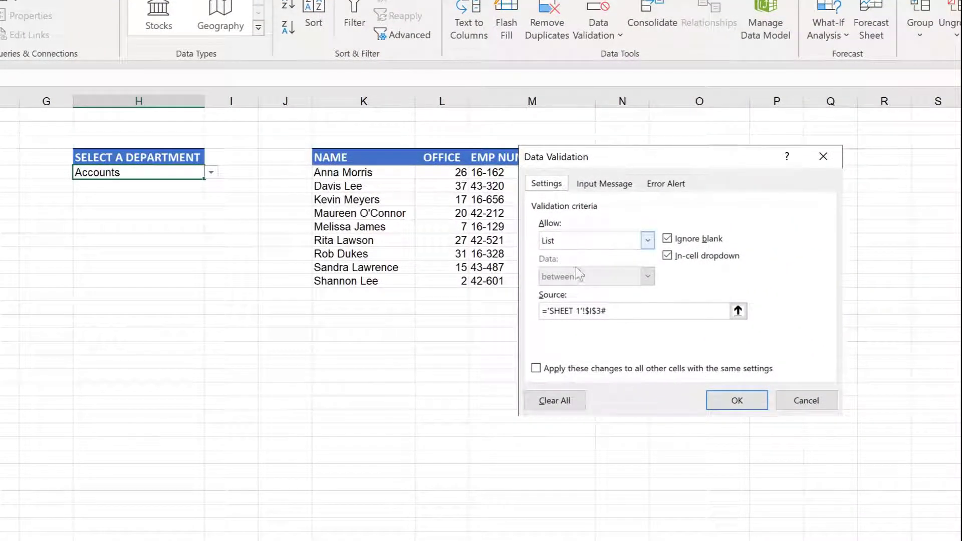
left_click(581, 311)
left_click(729, 400)
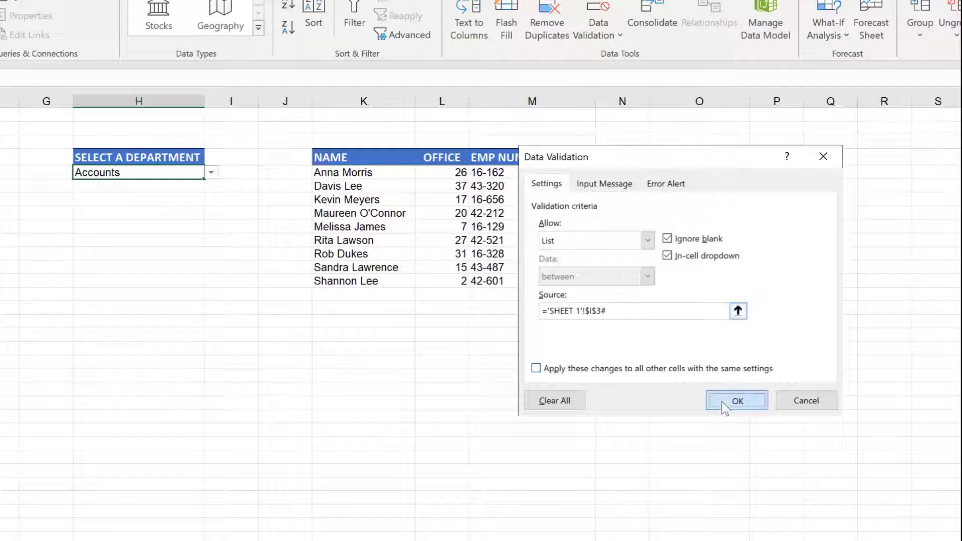
Examine the FILTER formula in K5, particularly its "No Data Available" if_empty argument, without changing it
left_click(327, 174)
double_click(327, 174)
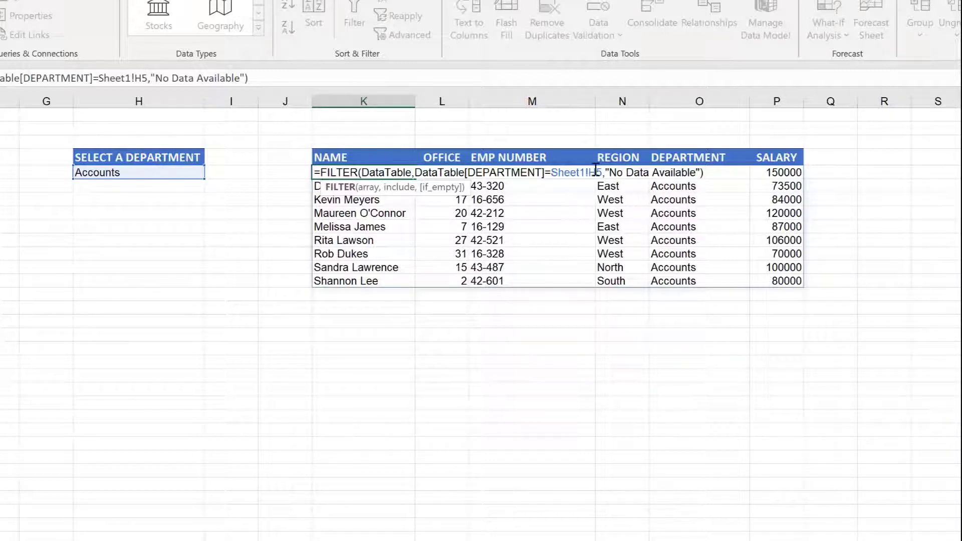
left_click_drag(606, 174, 701, 173)
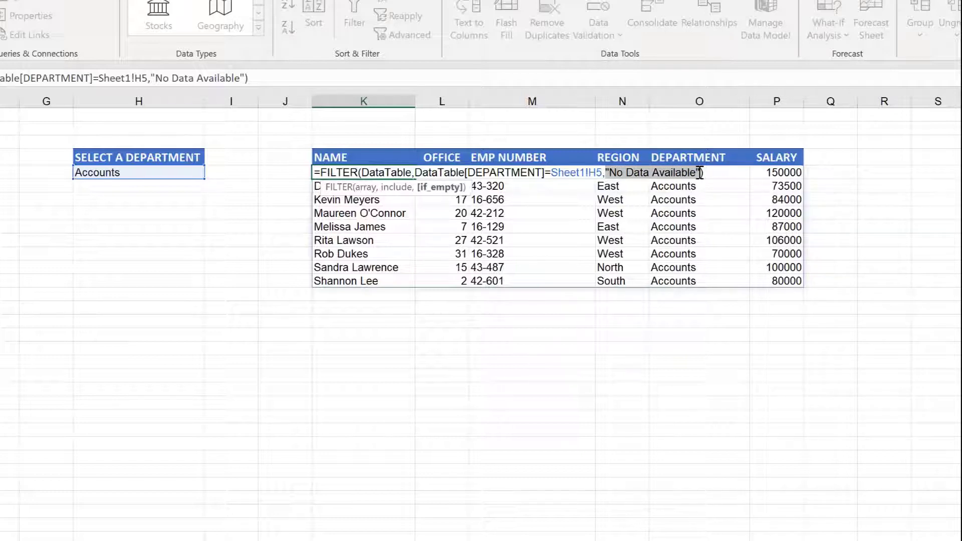
key("Escape")
key("Escape")
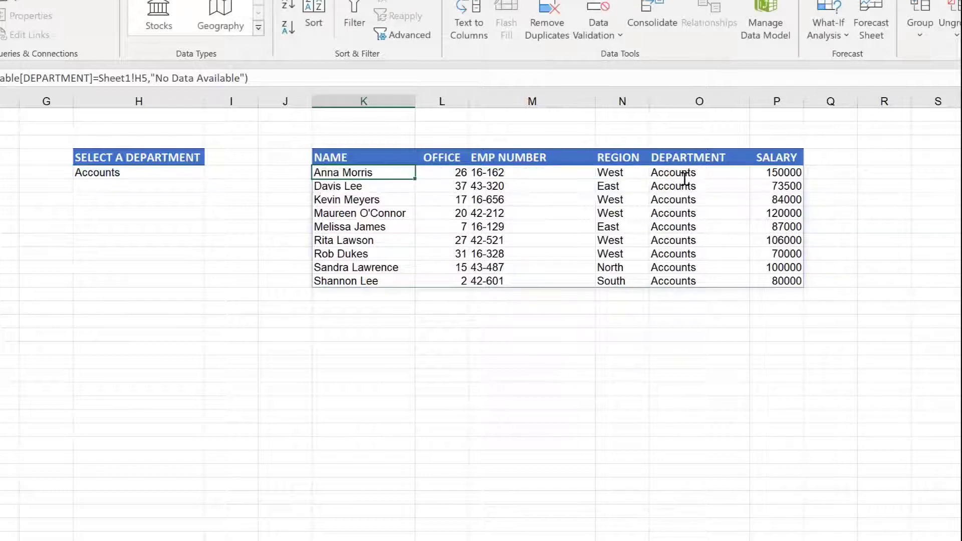
Choose Customer support as the department in H5
left_click(83, 176)
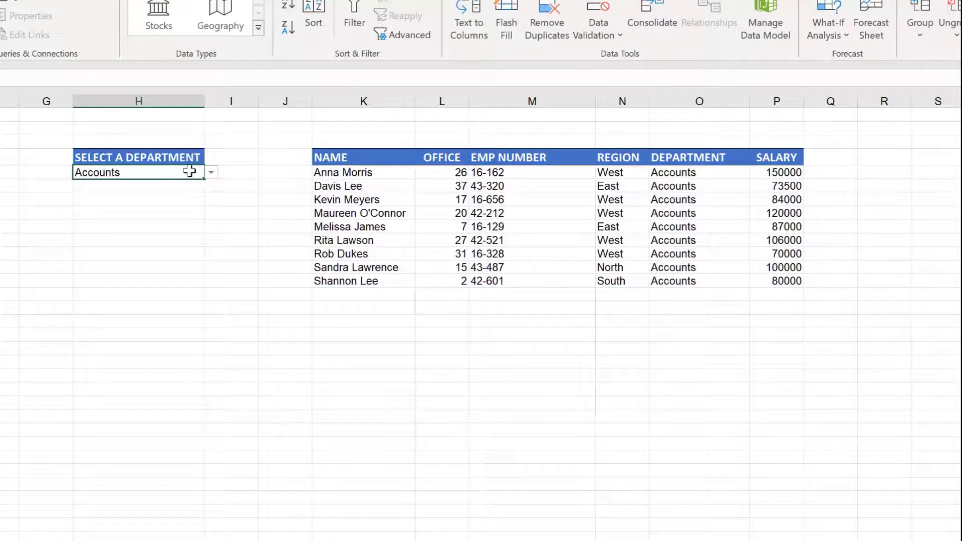
left_click(211, 173)
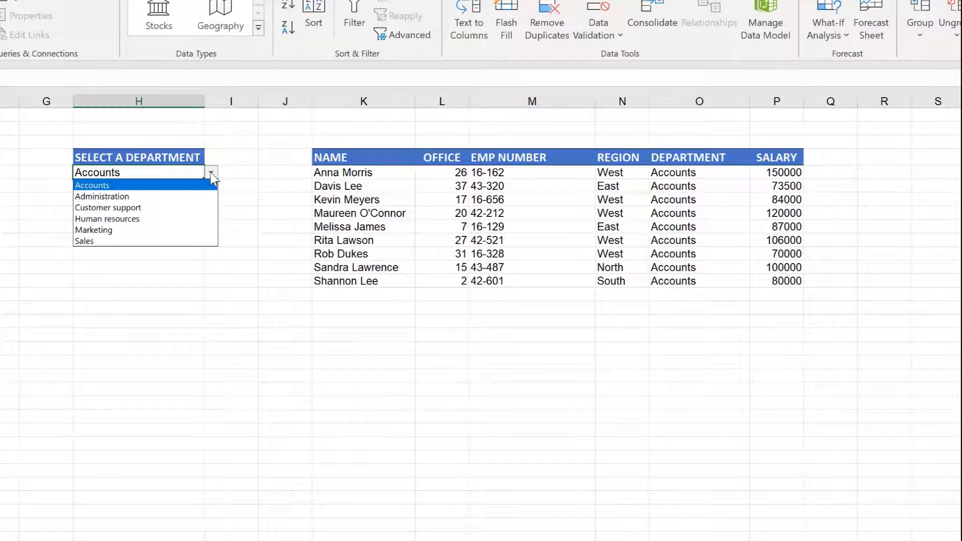
left_click(169, 216)
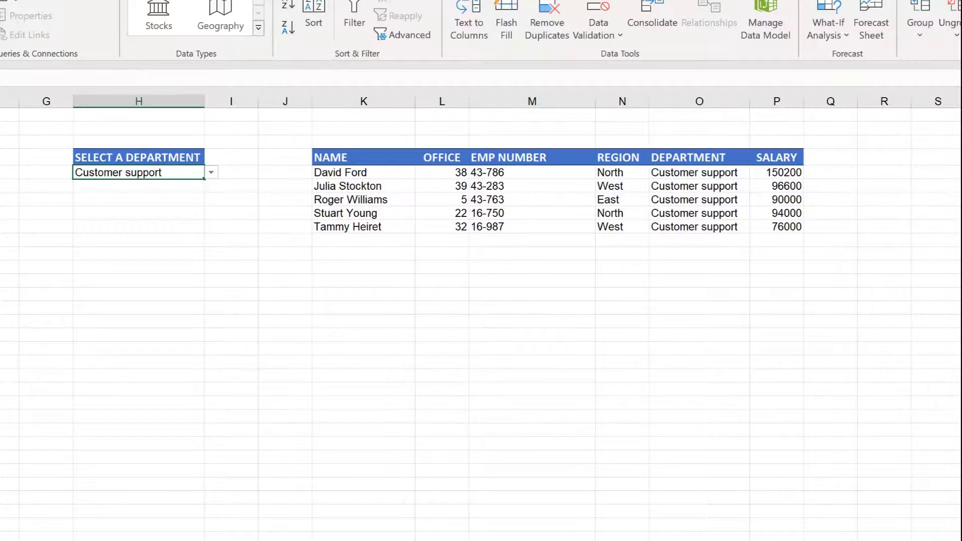
Hide the source data sheet SHEET 1
left_click(43, 523)
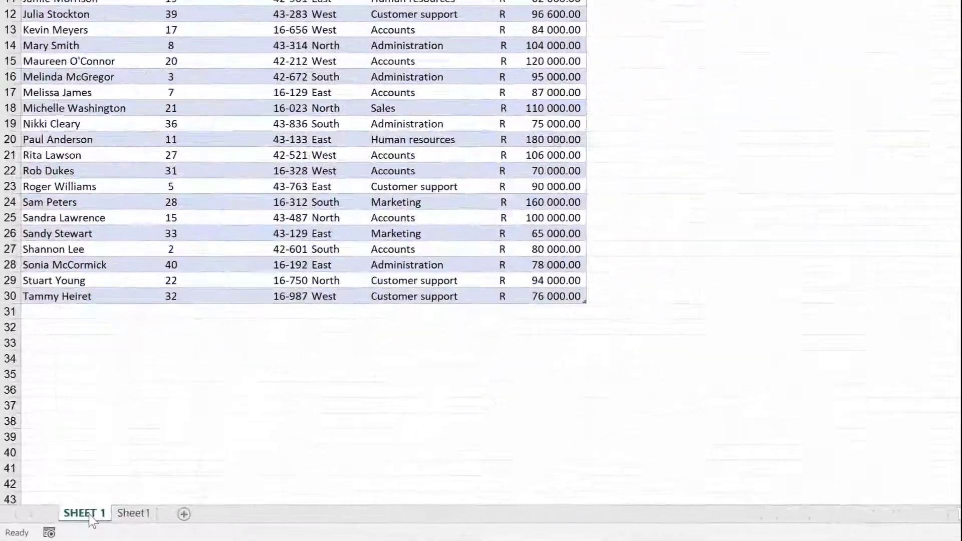
right_click(92, 519)
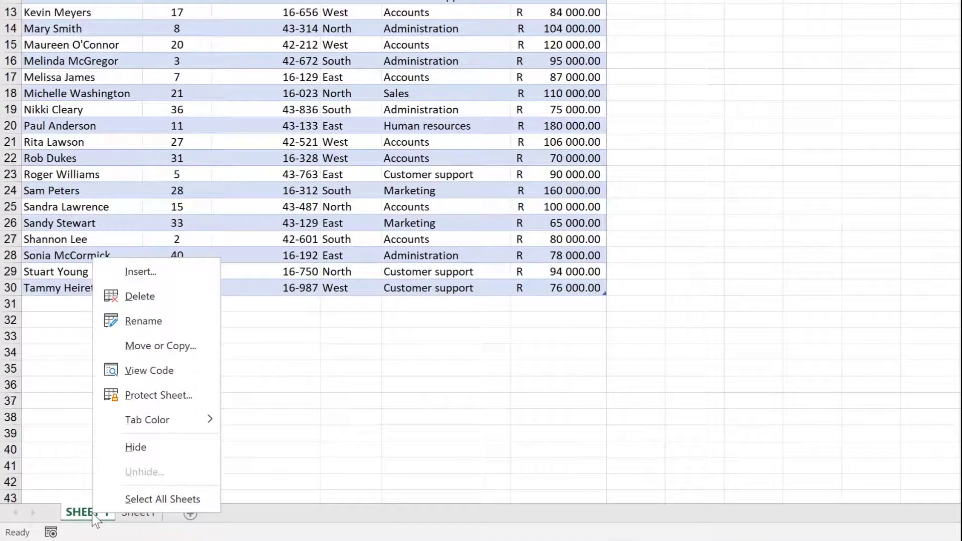
left_click(147, 448)
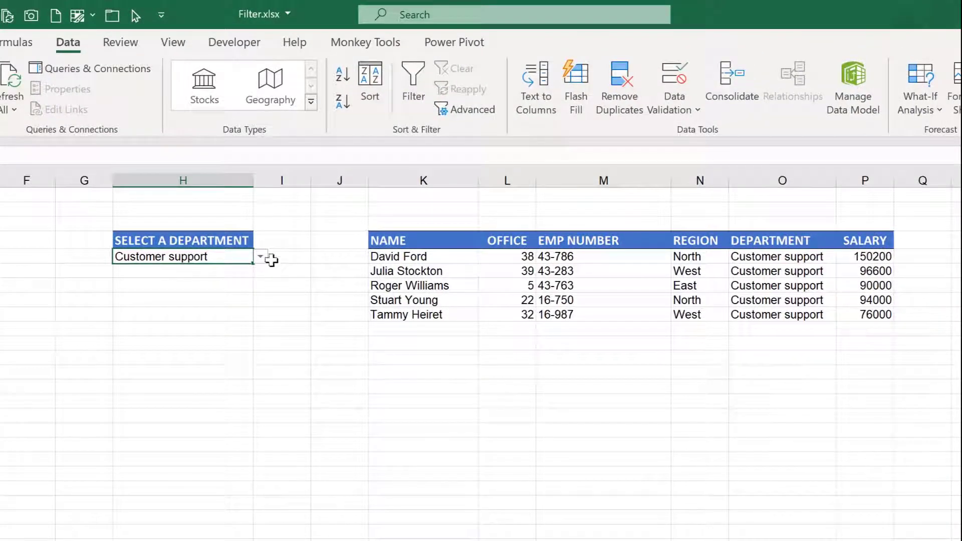
Choose Marketing as the department in H5 to test the filtered results with the source sheet hidden
left_click(261, 256)
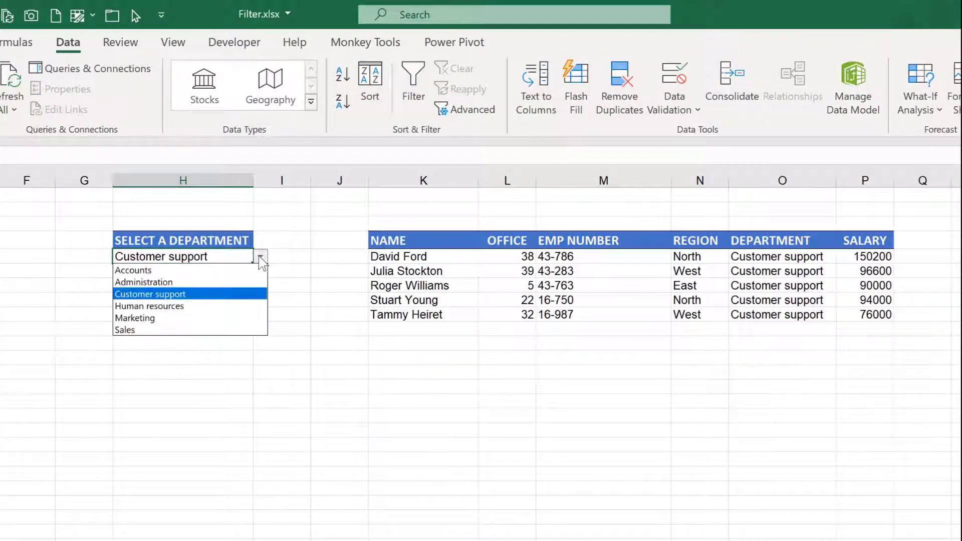
left_click(183, 325)
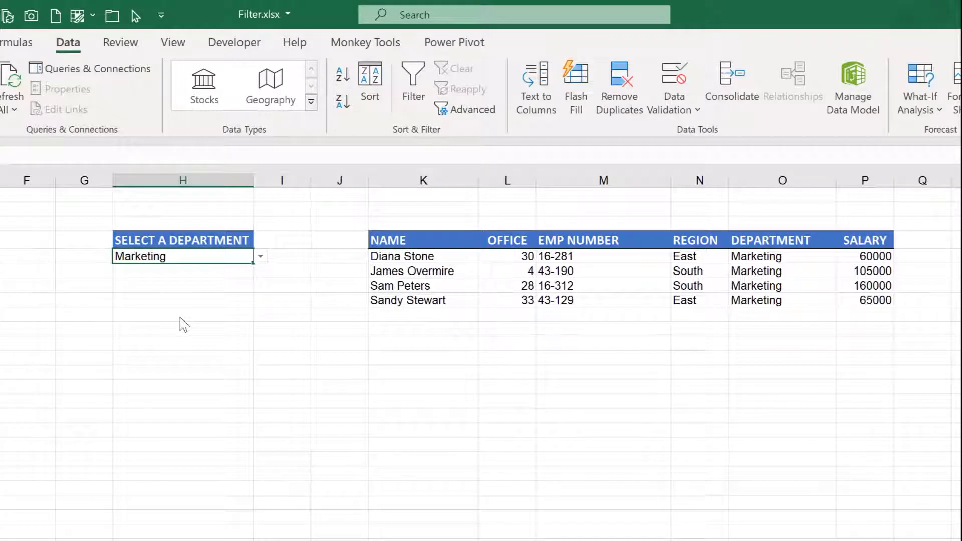